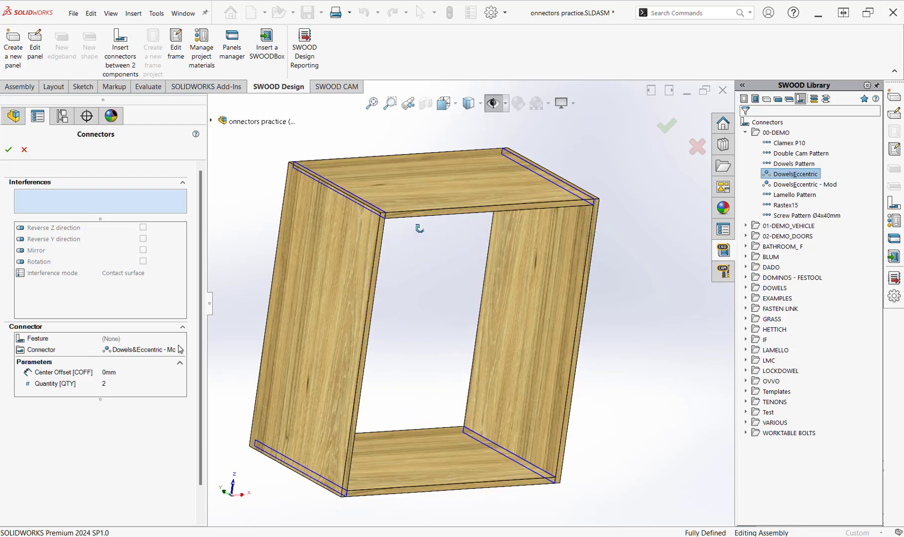
# Apply the Dowels&Eccentric - Mod connector to the joint between the left side and top panels, with quantity 3 and side offset 100 mm
pyautogui.click(118, 205)
pyautogui.click(176, 197)
pyautogui.click(326, 210)
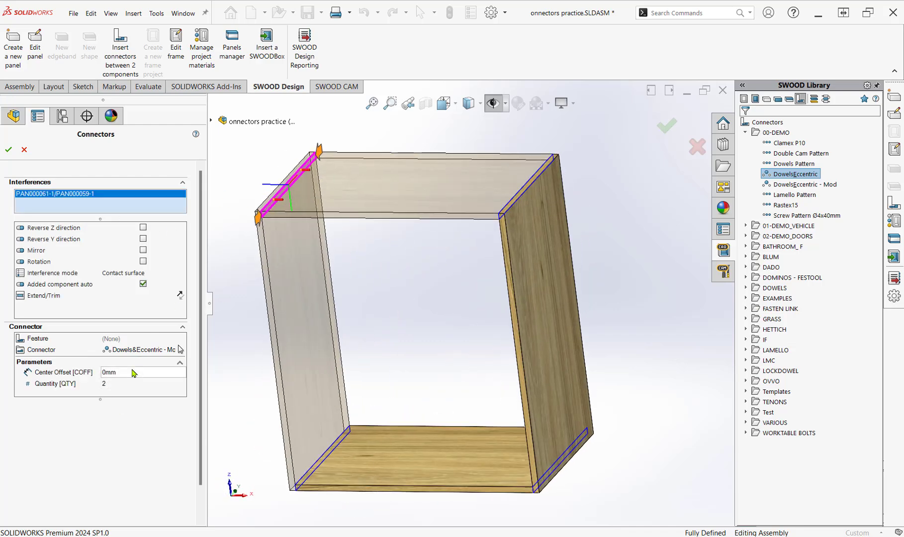
pyautogui.click(138, 385)
pyautogui.write('3')
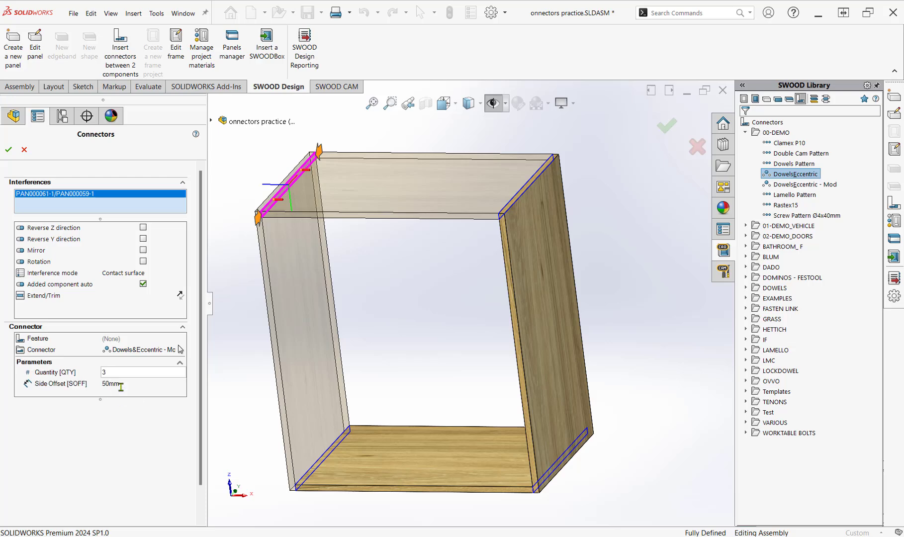
pyautogui.click(121, 387)
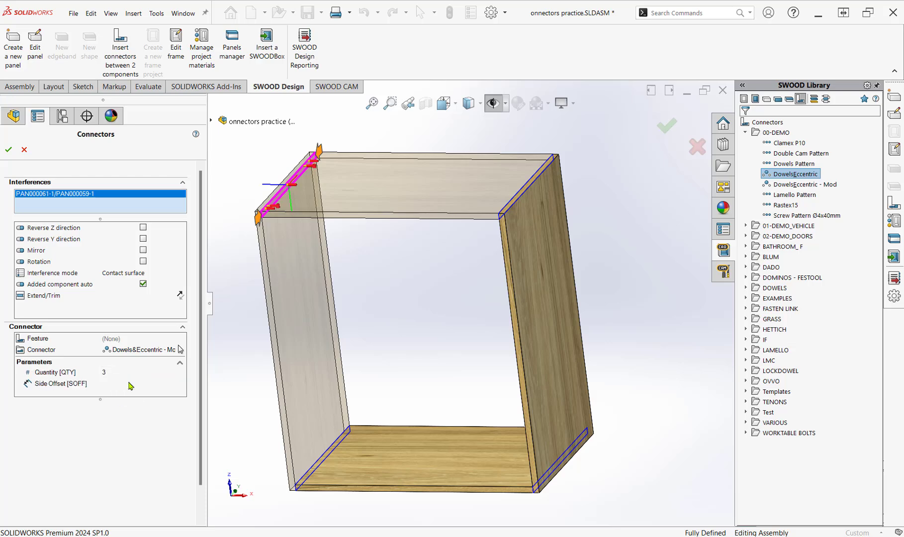
pyautogui.write('100')
pyautogui.press('Return')
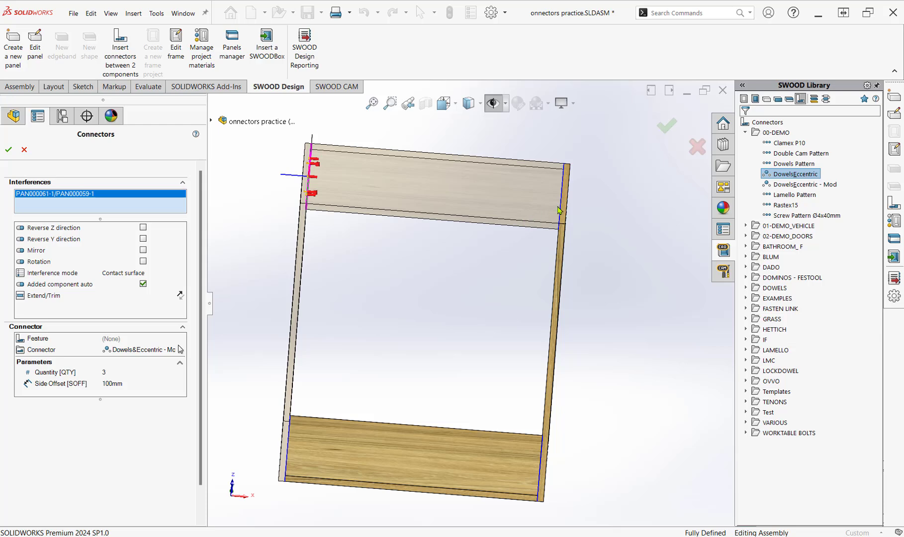
pyautogui.click(9, 149)
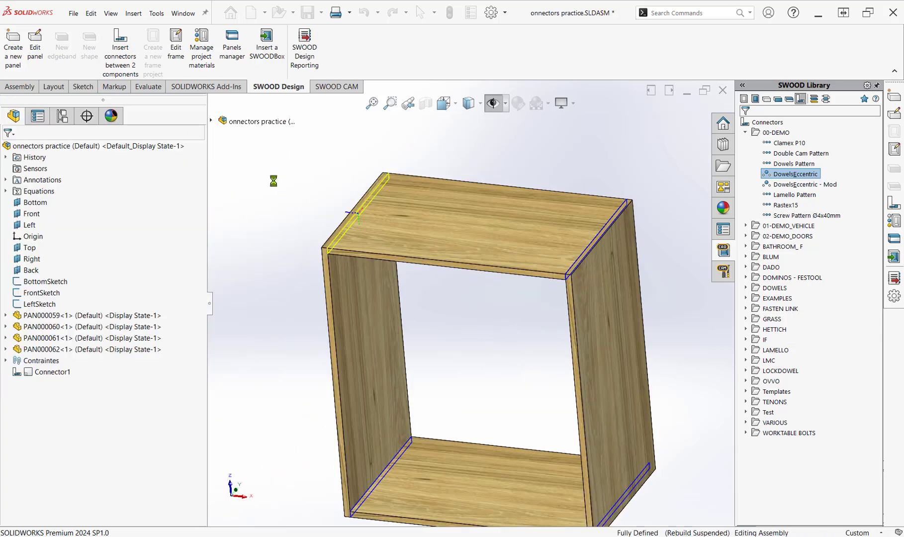
# Display all the panels of the assembly in wireframe so the inserted hardware can be seen
pyautogui.rightClick(60, 146)
pyautogui.moveTo(149, 365)
pyautogui.click(288, 361)
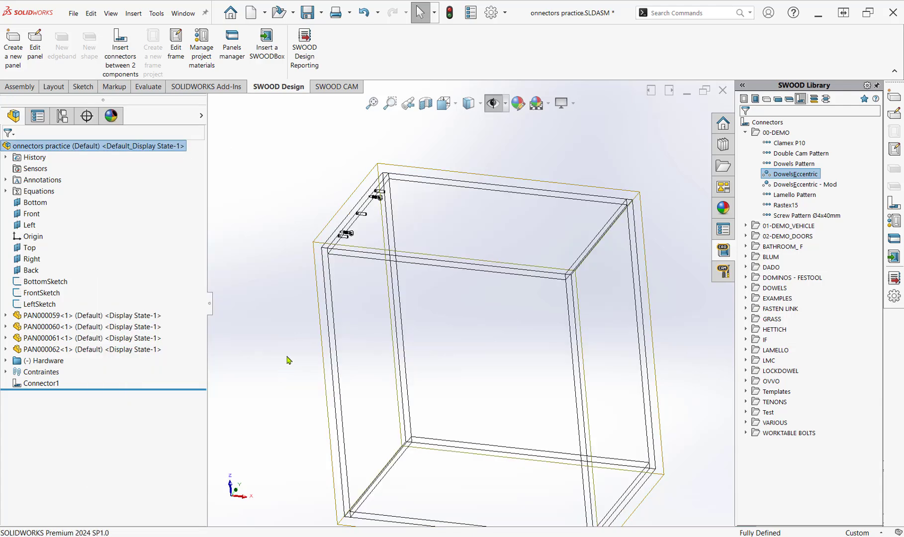
# Edit the cabinet frame, testing a depth of 100 mm before setting it to 1000 mm
pyautogui.click(176, 44)
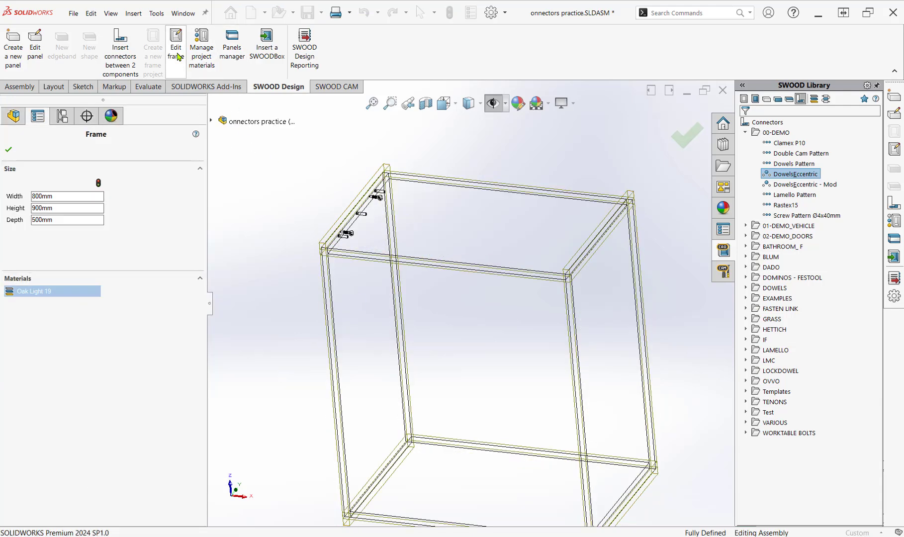
pyautogui.doubleClick(62, 219)
pyautogui.write('100')
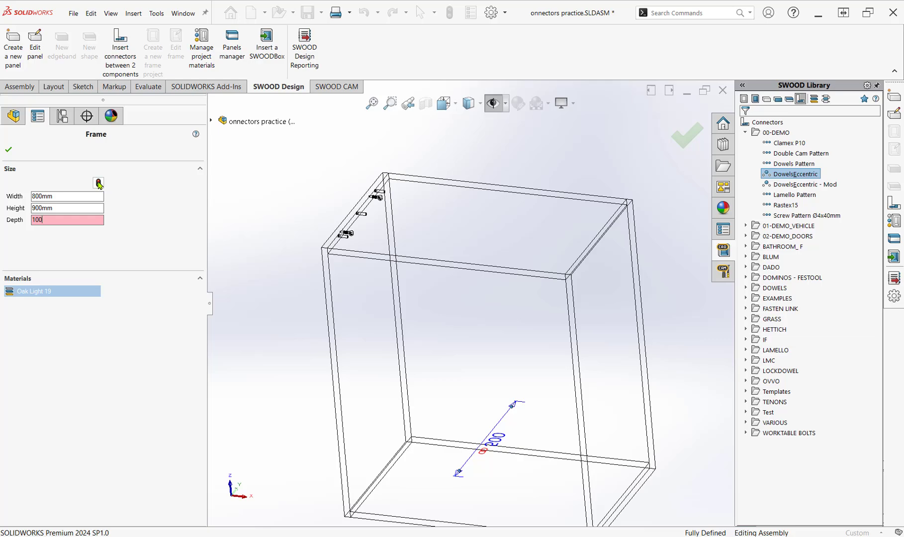
pyautogui.write('0mm')
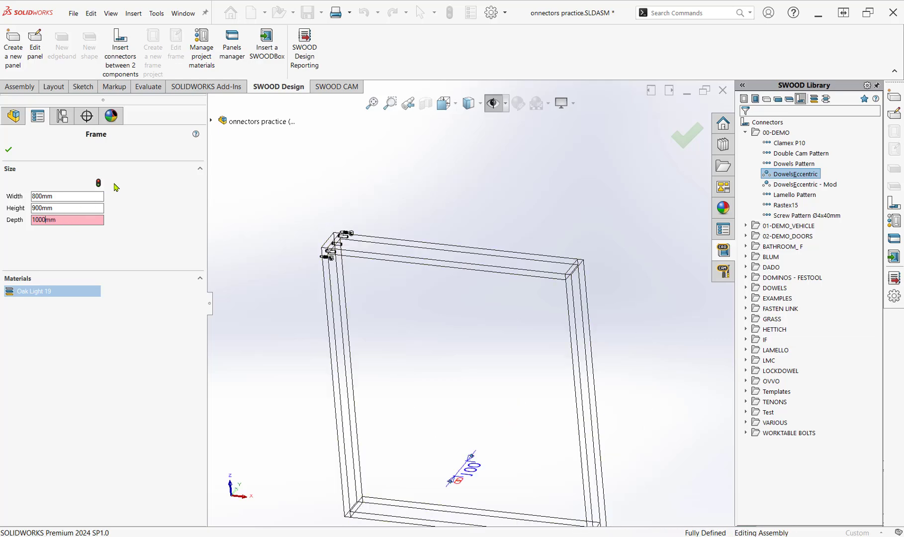
pyautogui.moveTo(549, 387); pyautogui.dragTo(298, 358, button='middle')
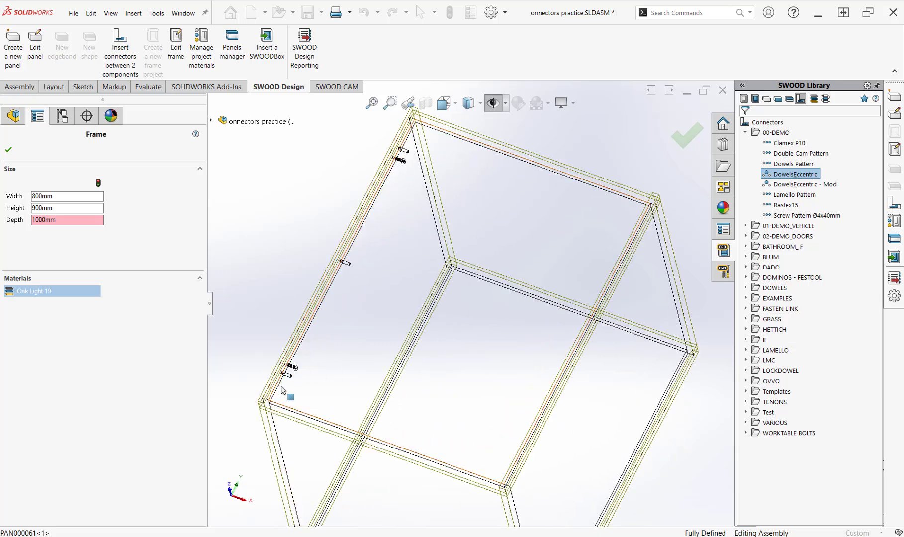
pyautogui.click(8, 149)
pyautogui.moveTo(413, 233); pyautogui.dragTo(512, 311, button='middle')
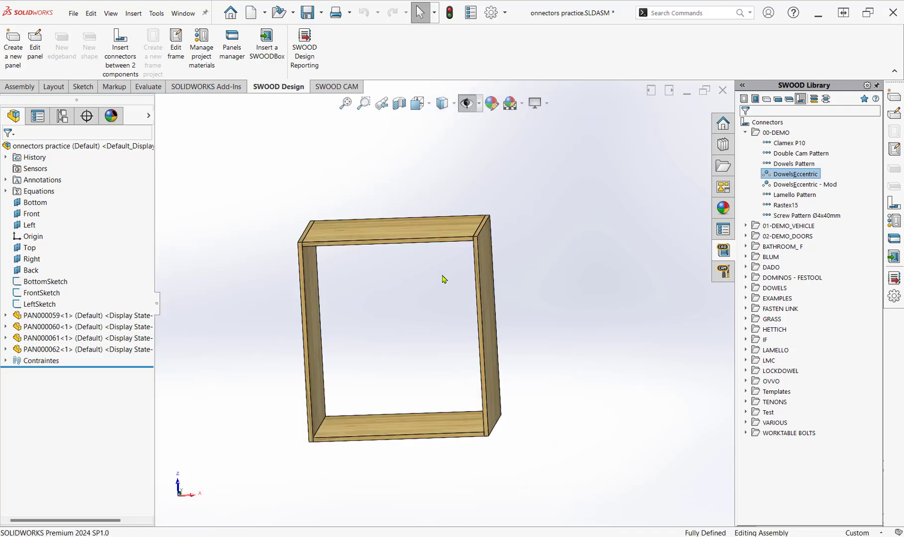
pyautogui.scroll(2, 436, 303)
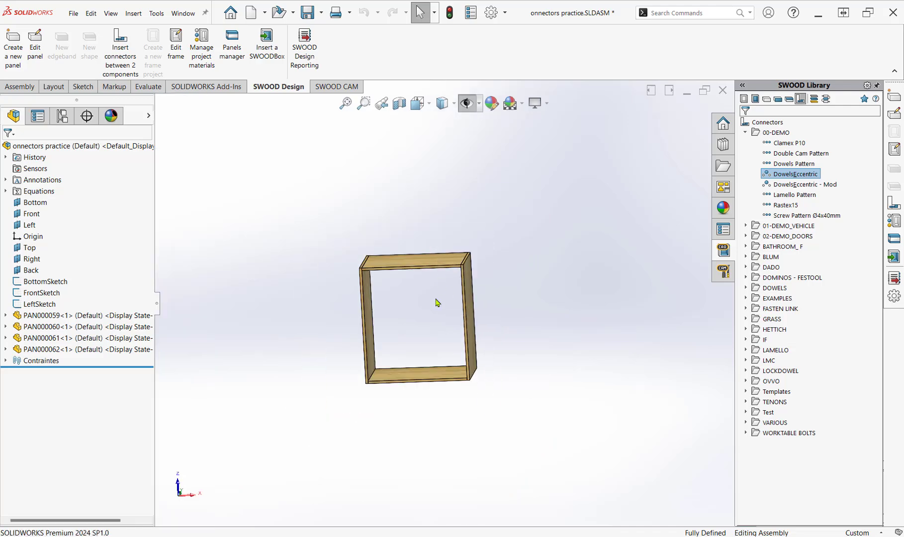
pyautogui.scroll(-2, 438, 318)
pyautogui.moveTo(437, 316)
pyautogui.mouseDown(button='middle')
pyautogui.moveTo(424, 315)
pyautogui.moveTo(438, 311)
pyautogui.mouseUp(button='middle')
pyautogui.scroll(-1, 439, 310)
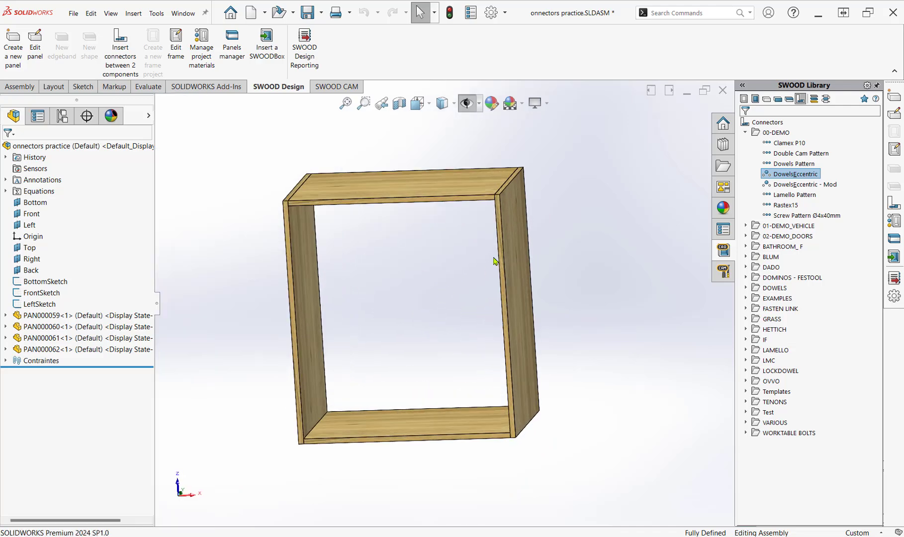
# Open the Dowels&Eccentric connector in the connectors library and examine its pattern preview, E1 eccentric fitting and TO4 pin
pyautogui.doubleClick(778, 178)
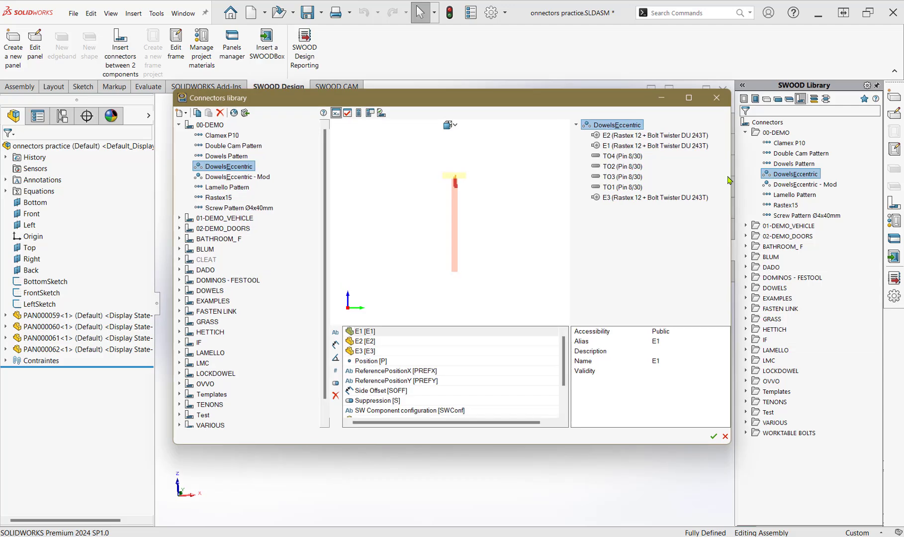
pyautogui.moveTo(478, 102); pyautogui.dragTo(481, 114)
pyautogui.moveTo(412, 266); pyautogui.dragTo(466, 273, button='middle')
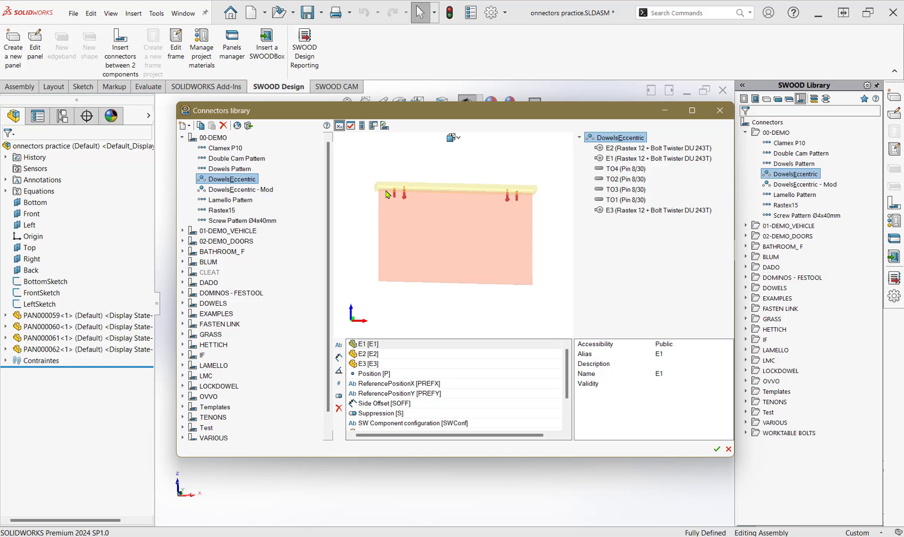
pyautogui.moveTo(513, 211); pyautogui.dragTo(513, 207, button='middle')
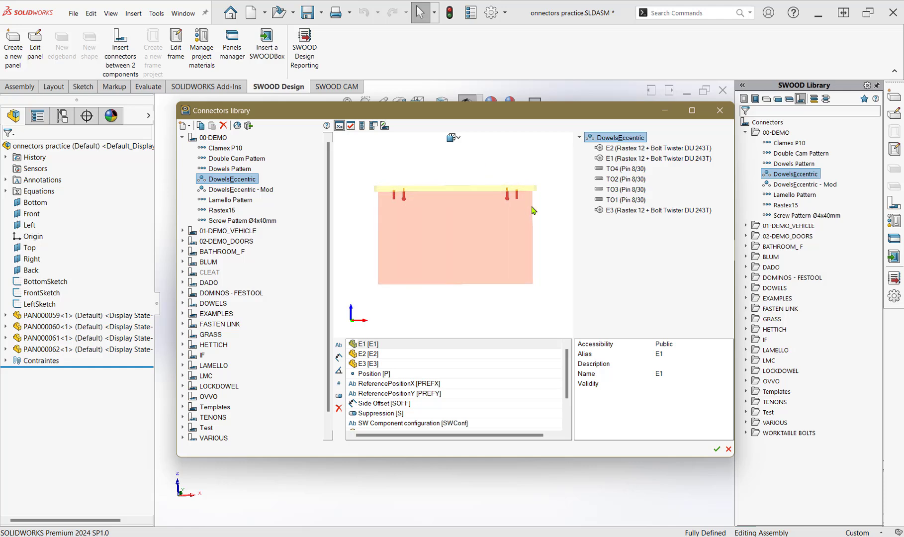
pyautogui.click(618, 159)
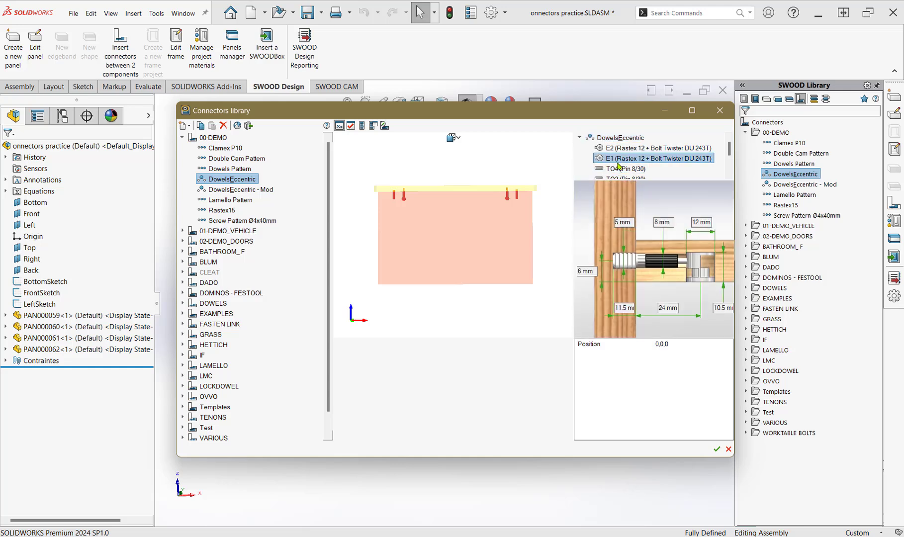
pyautogui.click(618, 167)
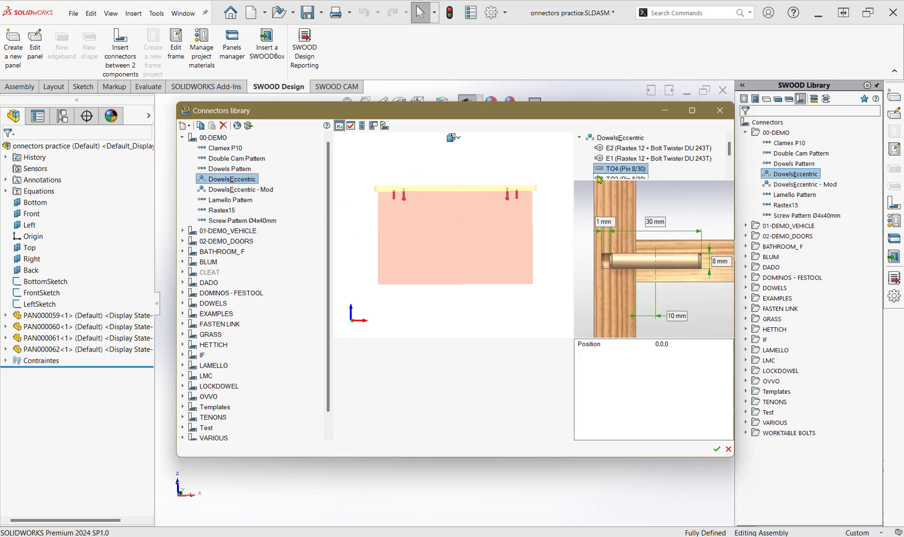
pyautogui.rightClick(242, 182)
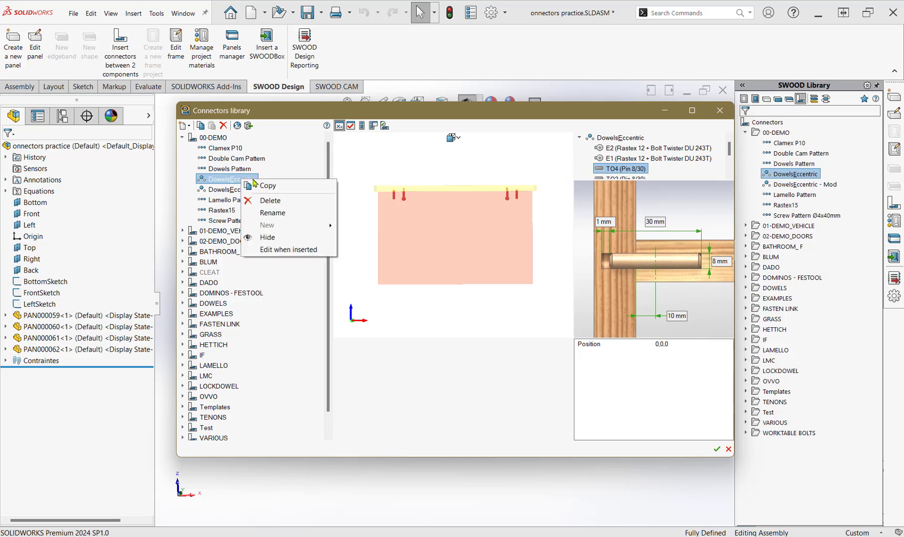
pyautogui.click(298, 163)
# Select the Dowels&Eccentric - Mod connector and open its parameters for testing in the preview
pyautogui.click(234, 190)
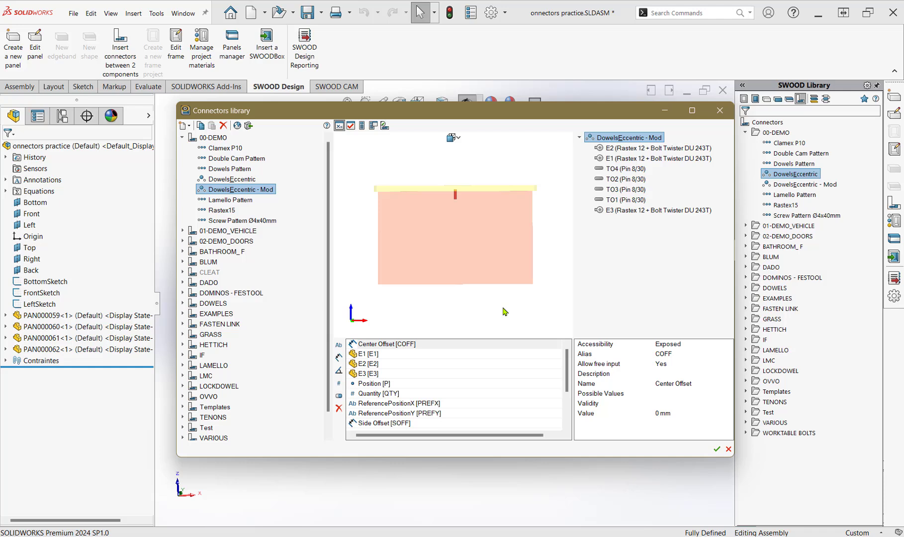
pyautogui.click(373, 126)
pyautogui.click(462, 70)
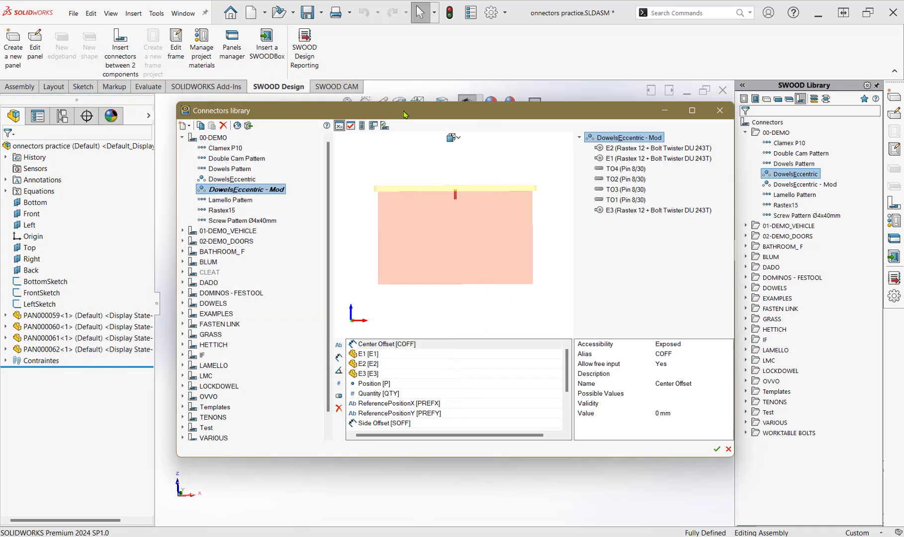
pyautogui.click(385, 126)
pyautogui.click(684, 163)
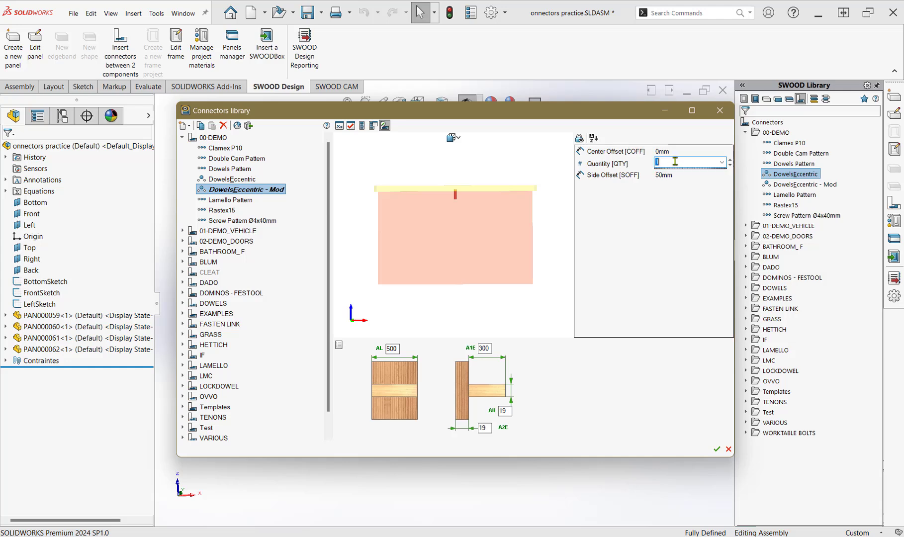
# Test the single dowel's center offset at 50 mm and at -50 mm
pyautogui.click(677, 151)
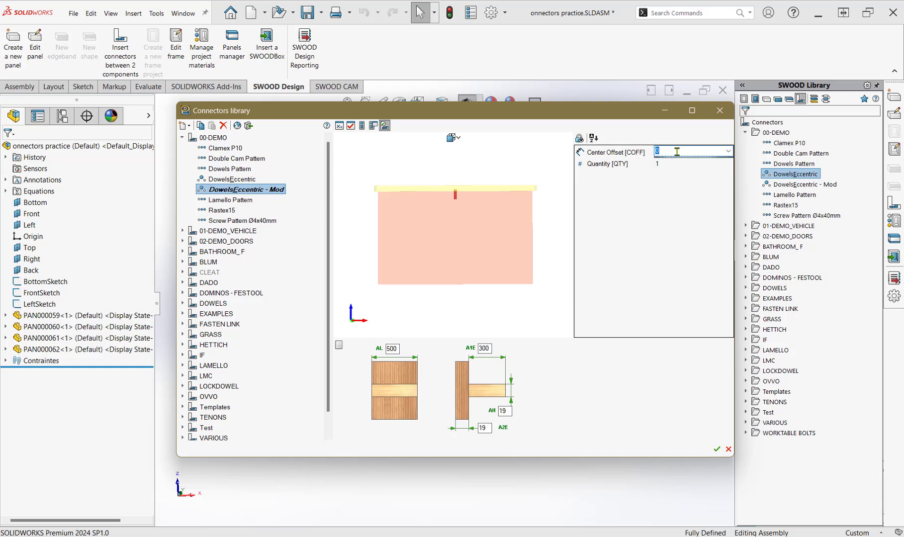
pyautogui.write('50')
pyautogui.press('Return')
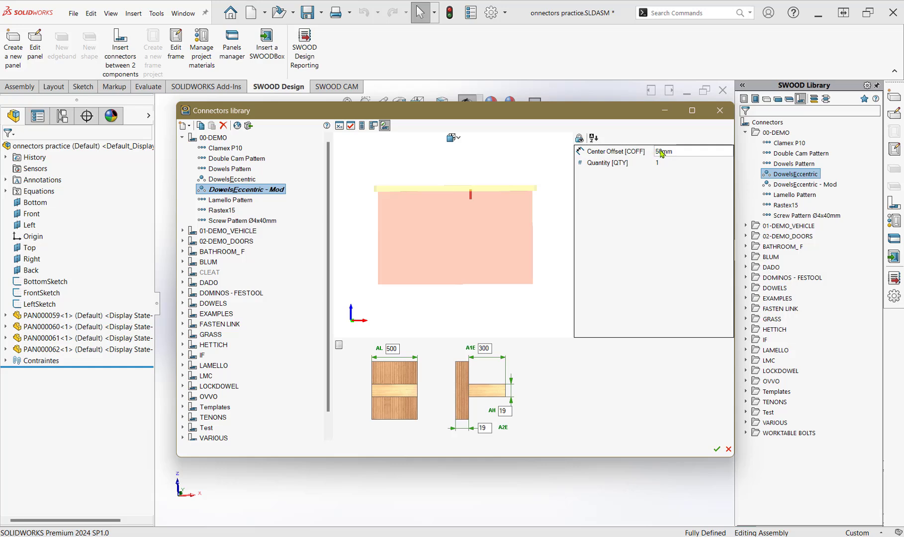
pyautogui.click(662, 153)
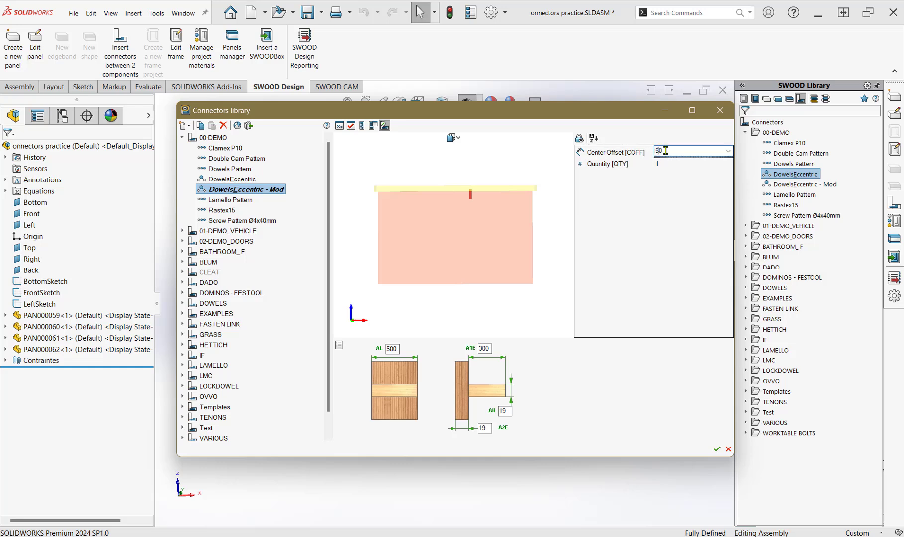
pyautogui.write('-')
pyautogui.press('Return')
# Set the connector's test quantity to 2 with a center offset of 0 mm
pyautogui.click(670, 163)
pyautogui.write('2')
pyautogui.press('Return')
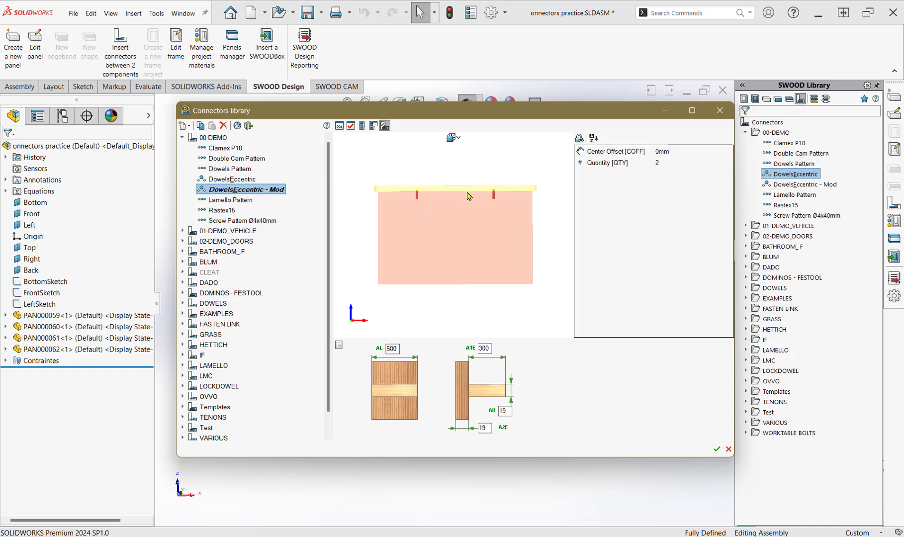
pyautogui.click(675, 151)
# Set the connector's test quantity to 3
pyautogui.click(663, 162)
pyautogui.write('3')
pyautogui.press('Return')
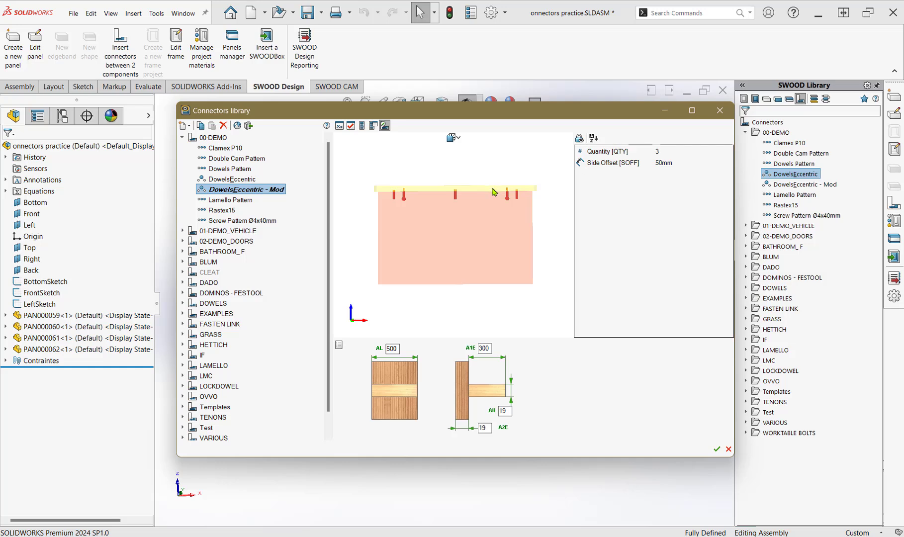
# Test the connector's side offset at 100 mm, then set it to 25 mm
pyautogui.click(675, 166)
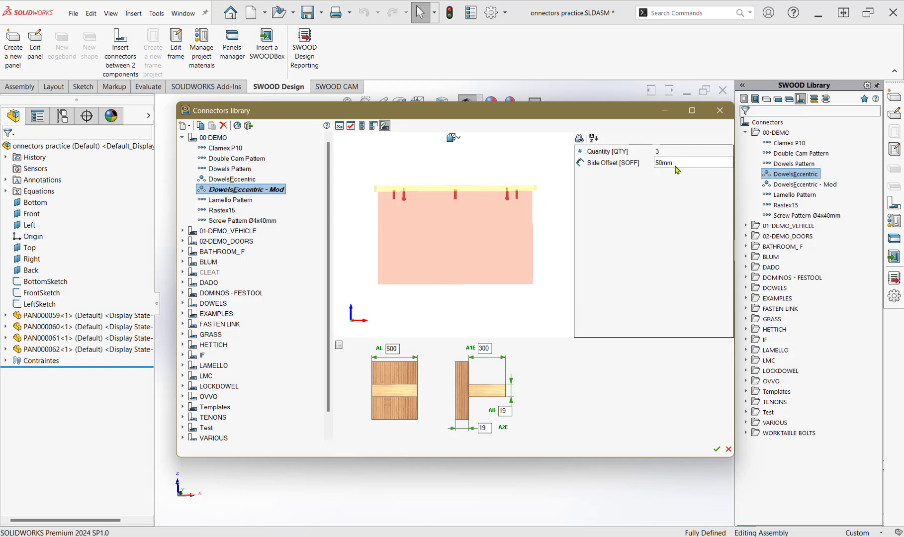
pyautogui.click(678, 169)
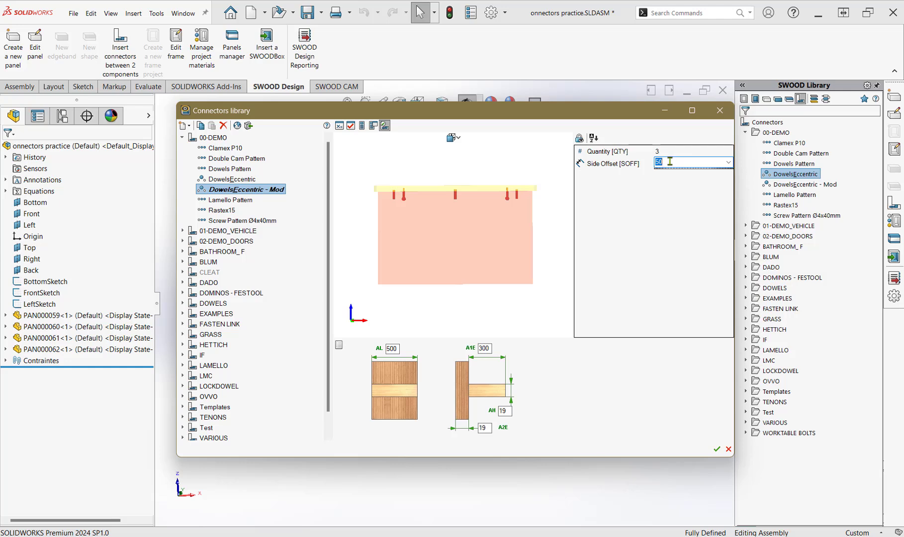
pyautogui.write('100')
pyautogui.press('Return')
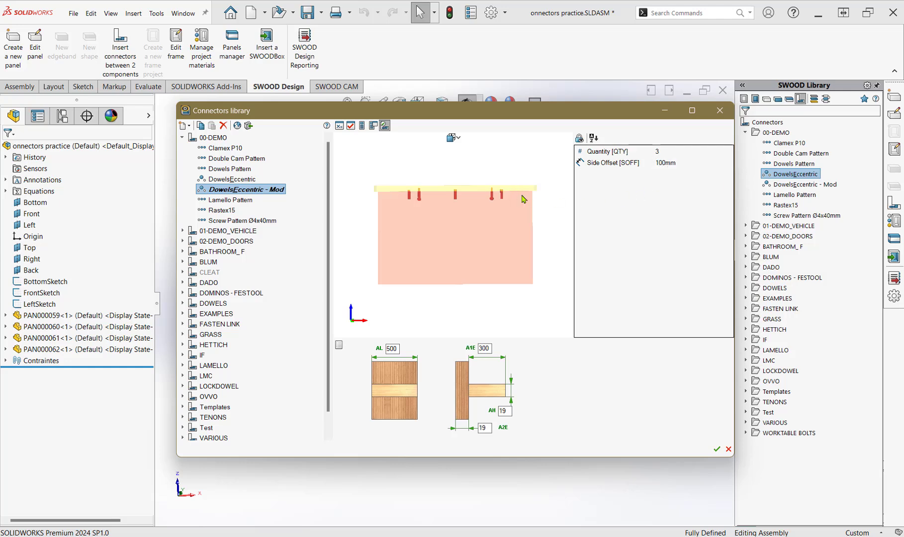
pyautogui.click(667, 165)
pyautogui.write('25')
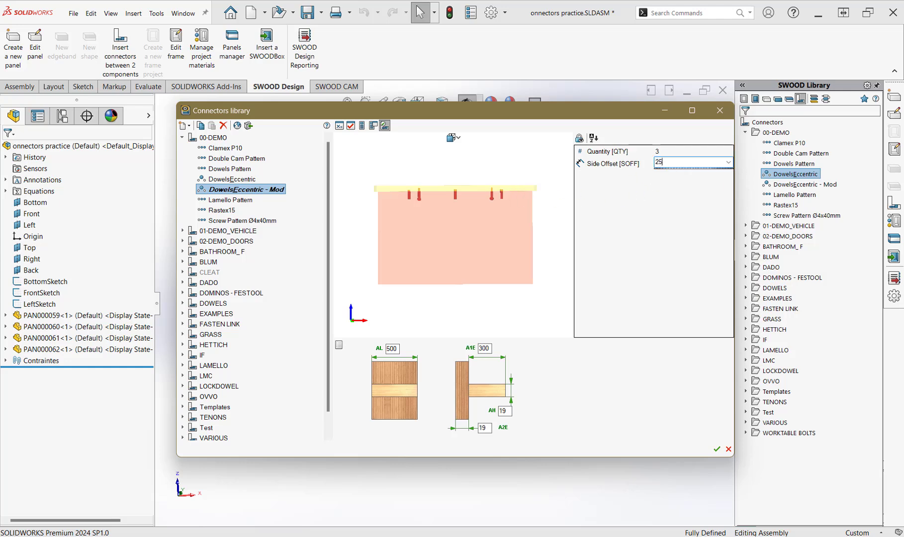
pyautogui.press('Return')
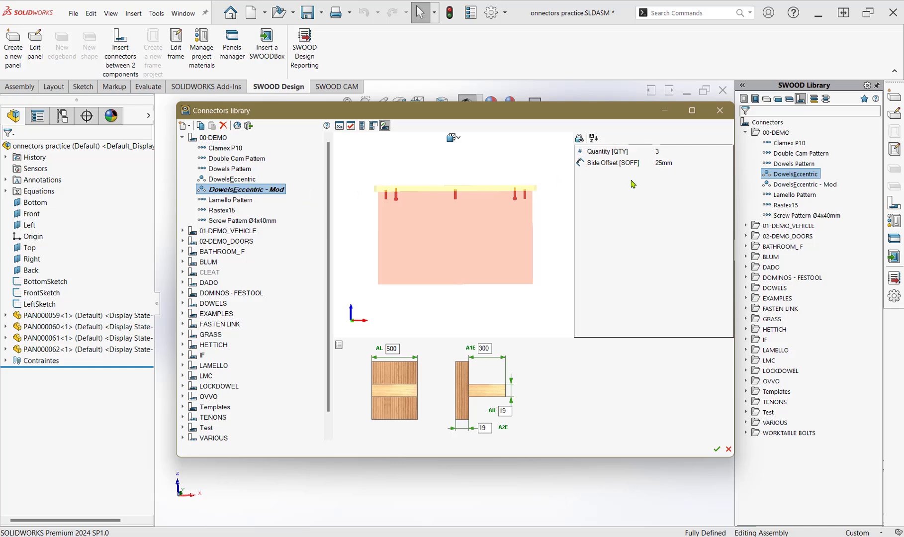
# Set the connector's test quantity to 4
pyautogui.click(661, 162)
pyautogui.click(660, 150)
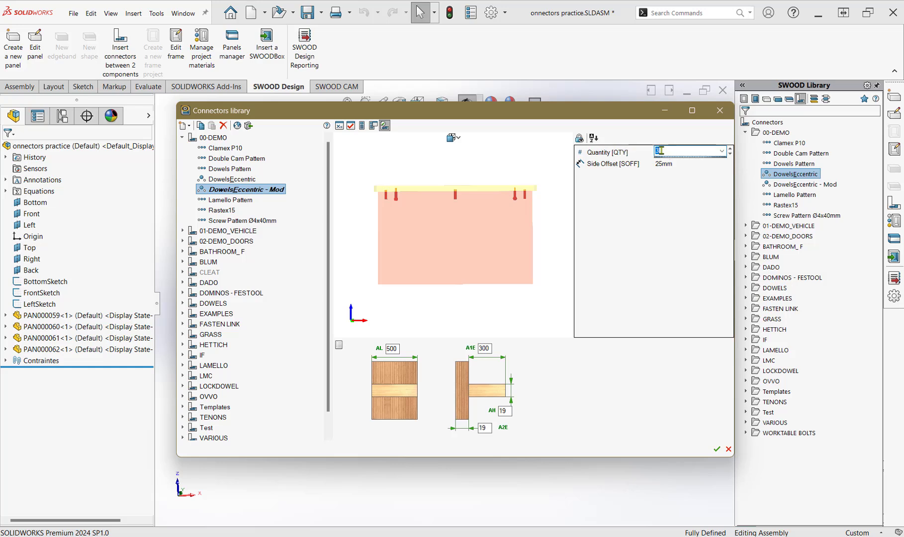
pyautogui.press('Return')
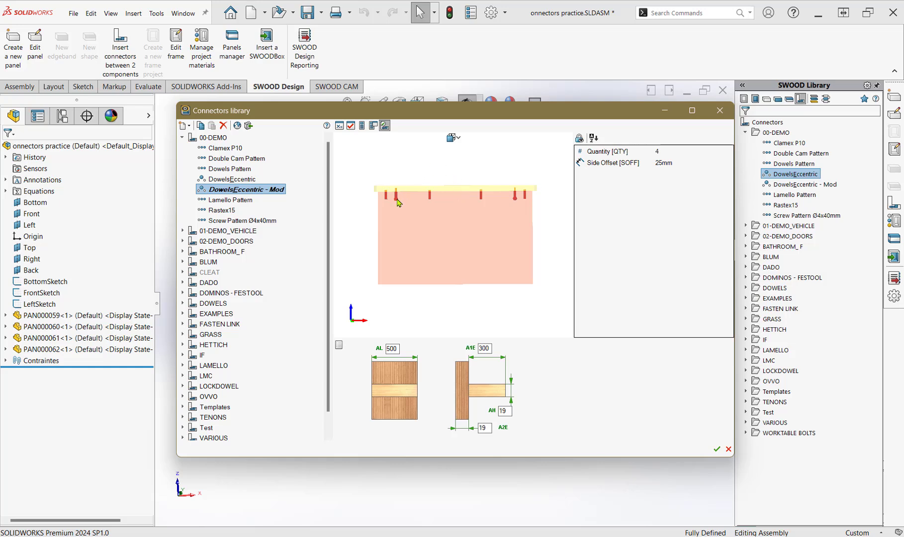
# Set the modified connector's test side offset to 50 mm
pyautogui.click(673, 163)
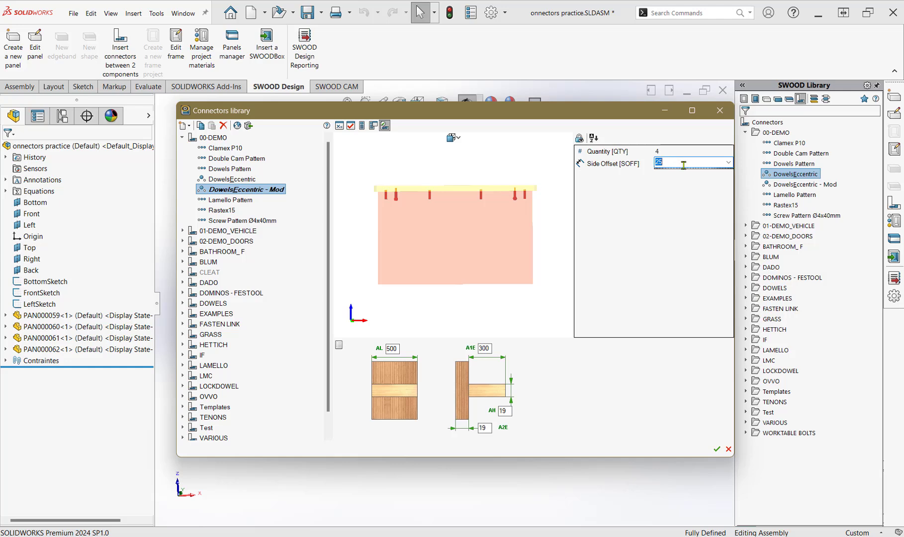
pyautogui.write('50')
pyautogui.press('Return')
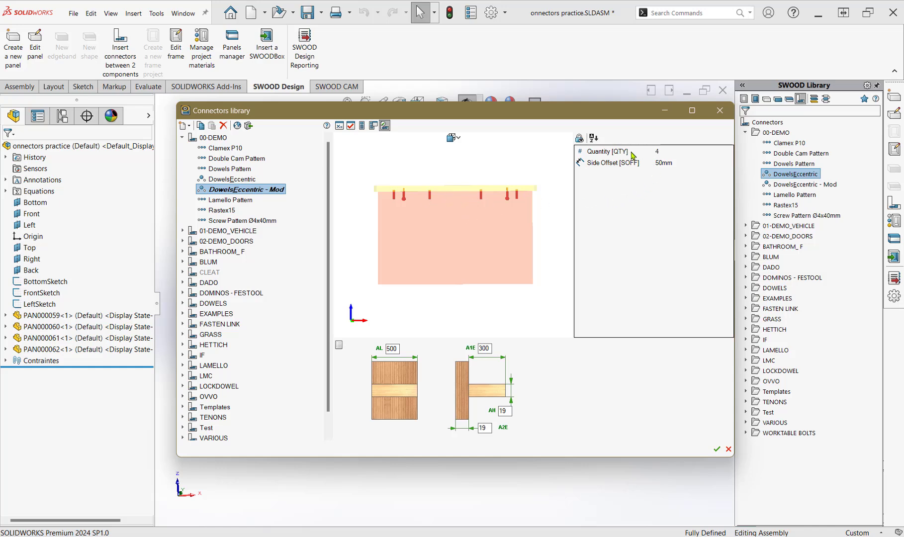
# Set the modified connector's test quantity to 5
pyautogui.click(659, 151)
pyautogui.write('5')
pyautogui.press('Return')
pyautogui.click(667, 178)
# Show the modified connector's parameter list and add a new integer parameter named QTY
pyautogui.click(340, 125)
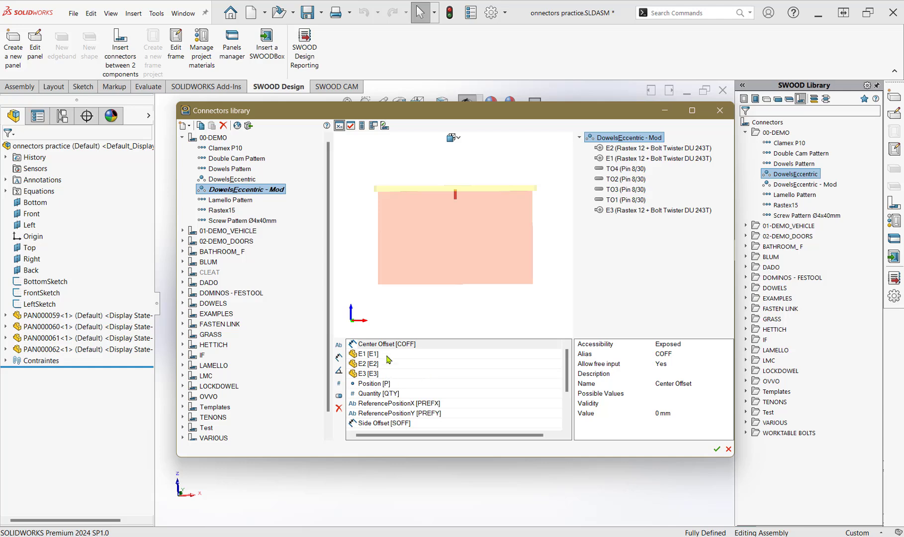
pyautogui.scroll(-1, 380, 371)
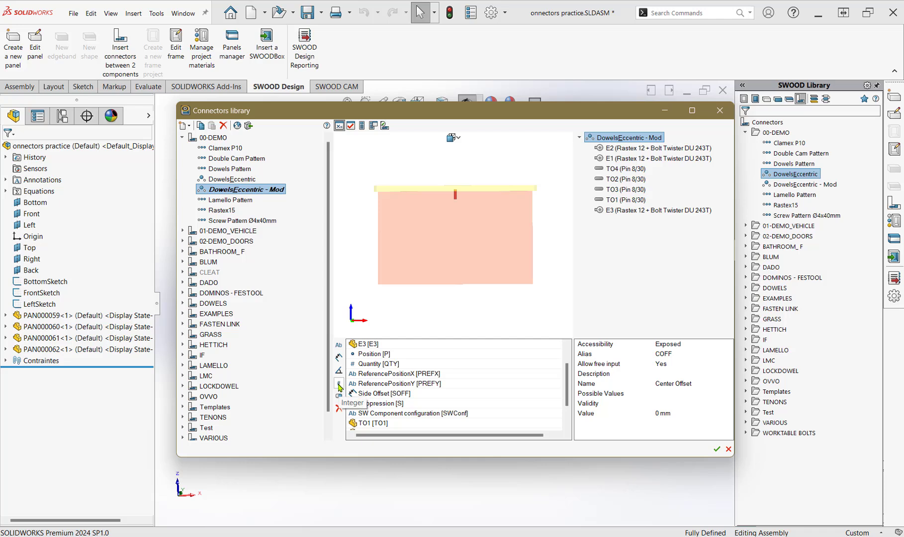
pyautogui.click(338, 384)
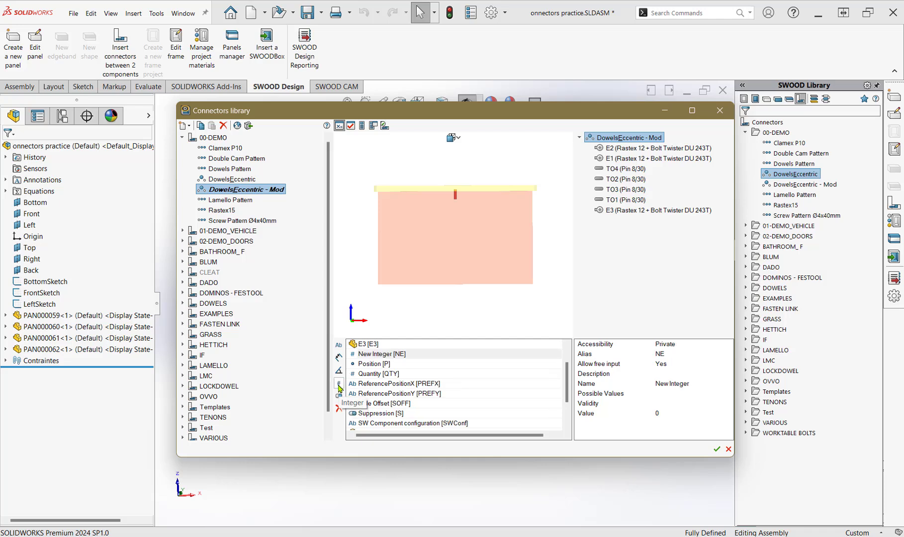
pyautogui.click(397, 356)
pyautogui.click(673, 383)
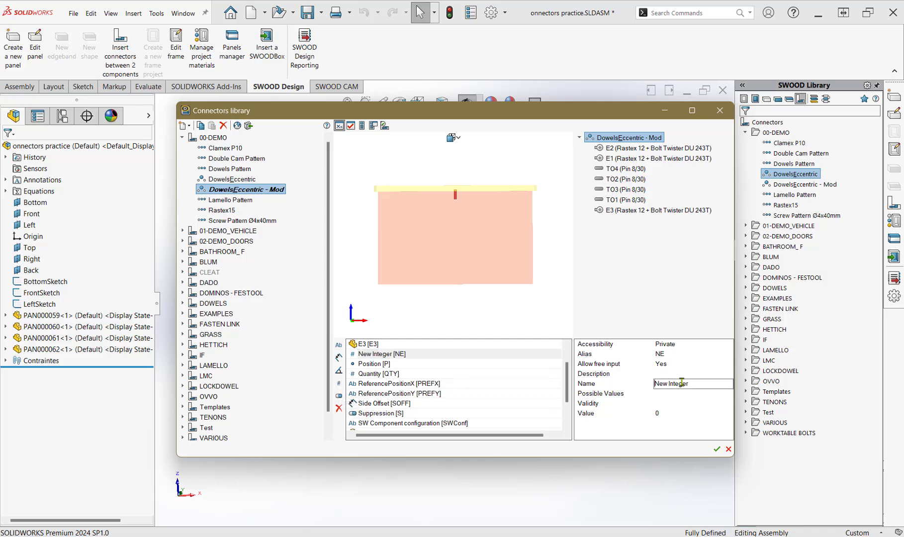
pyautogui.click(695, 383)
pyautogui.write('QTY')
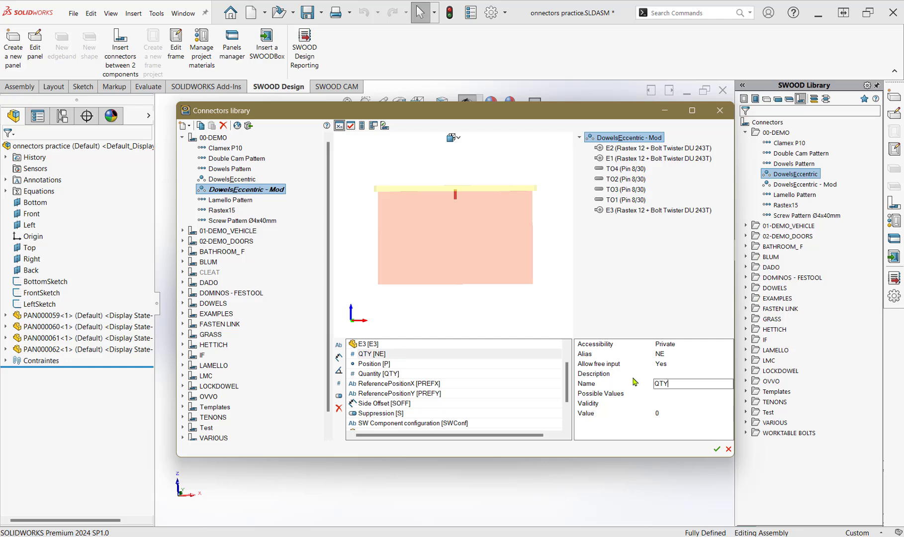
# Set the new QTY integer's alias to Q and its accessibility to Exposed
pyautogui.click(673, 358)
pyautogui.click(672, 359)
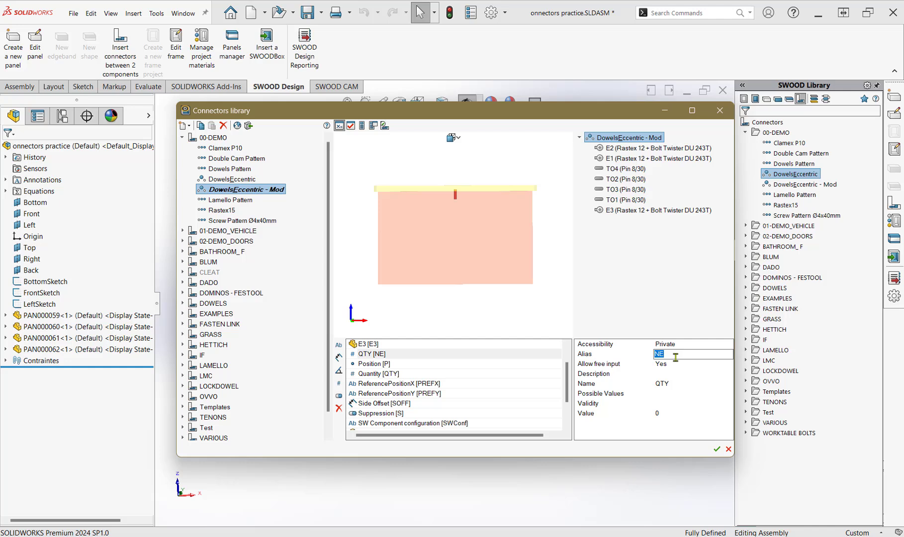
pyautogui.write('QTY')
pyautogui.press('BackSpace')
pyautogui.press('BackSpace')
pyautogui.press('BackSpace')
pyautogui.click(679, 345)
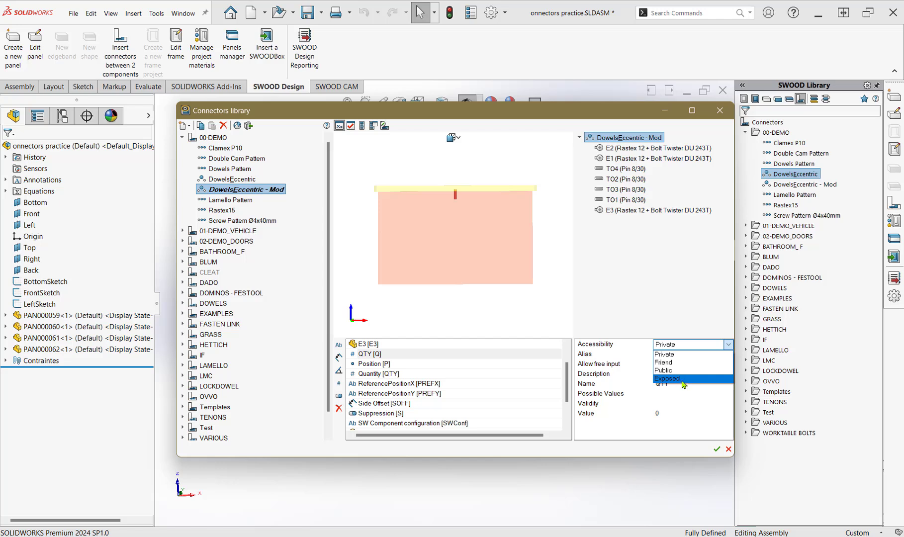
pyautogui.click(686, 417)
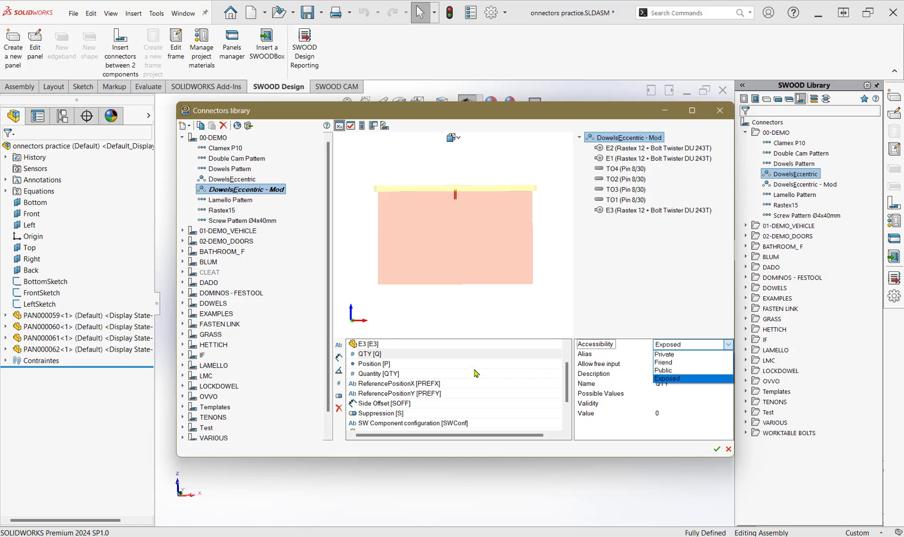
# Delete the newly added QTY integer from the connector's parameter list
pyautogui.click(404, 366)
pyautogui.rightClick(403, 354)
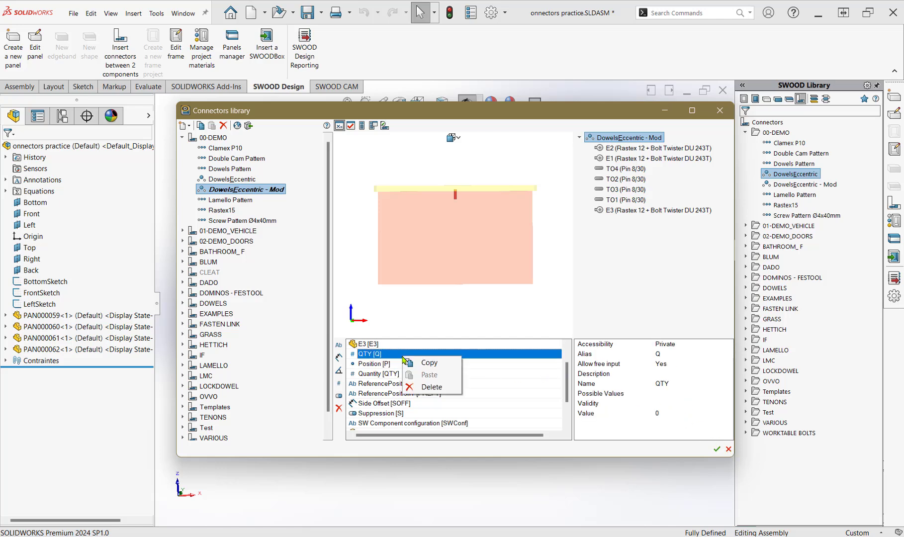
pyautogui.click(422, 386)
pyautogui.click(459, 306)
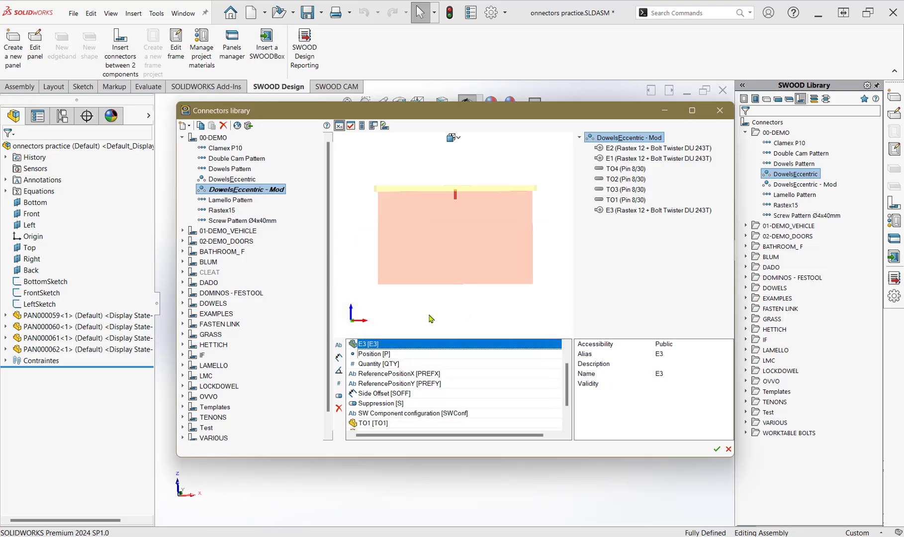
# Review the properties of the Side Offset and Center Offset parameters, including the accessibility setting
pyautogui.scroll(-1, 426, 394)
pyautogui.click(421, 366)
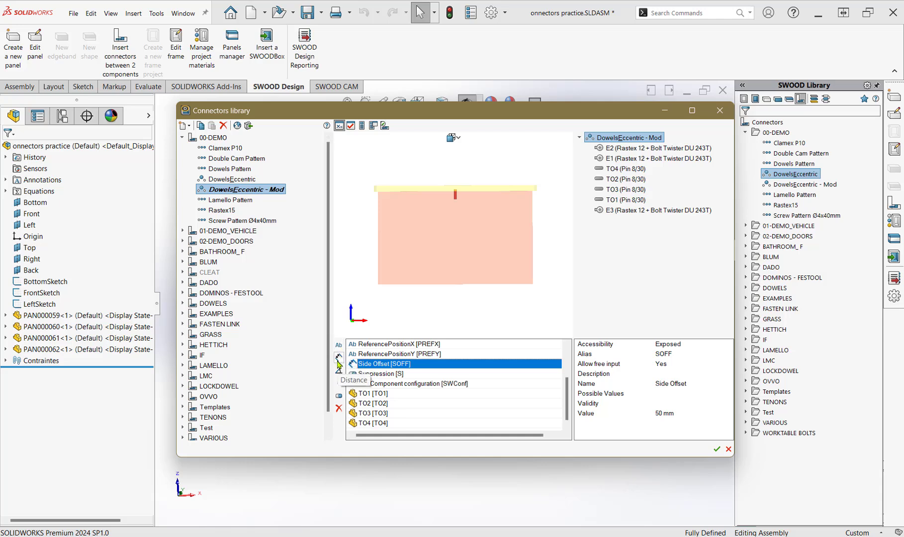
pyautogui.click(676, 345)
pyautogui.click(678, 347)
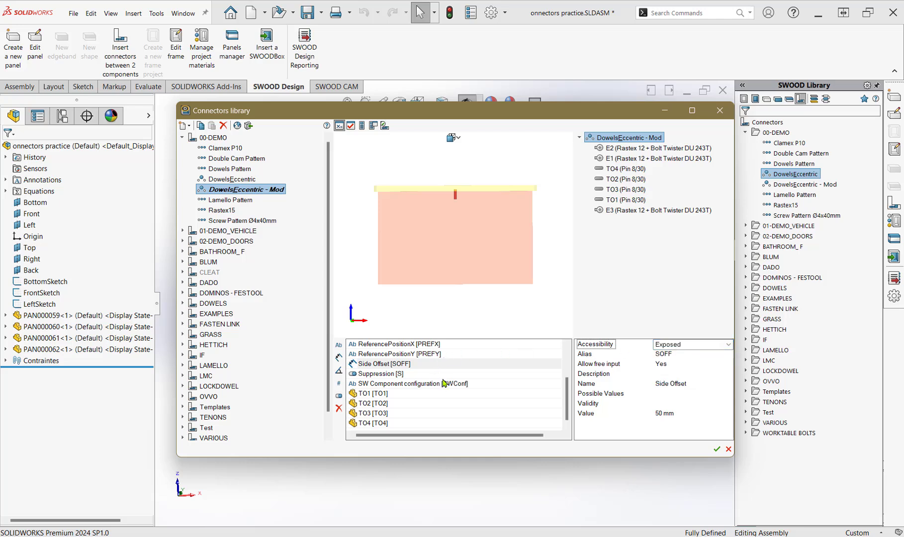
pyautogui.scroll(2, 444, 383)
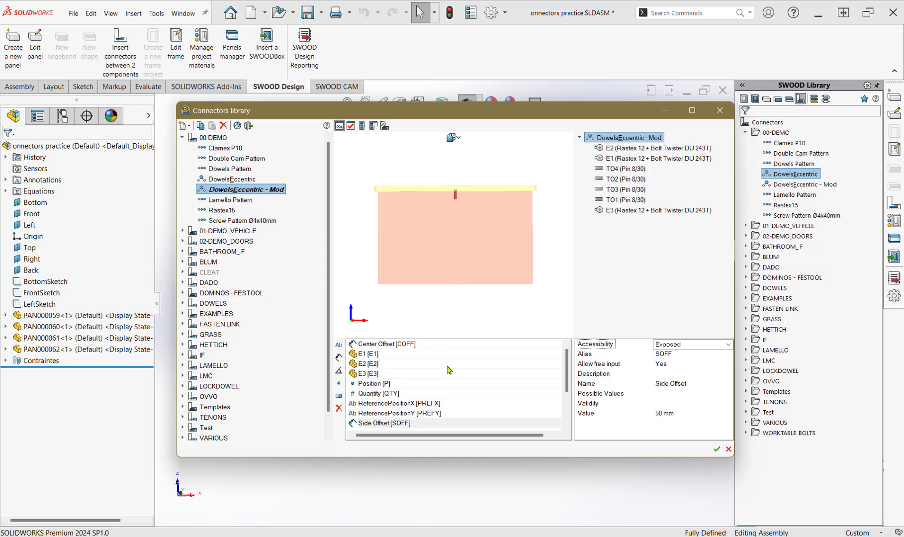
pyautogui.click(421, 346)
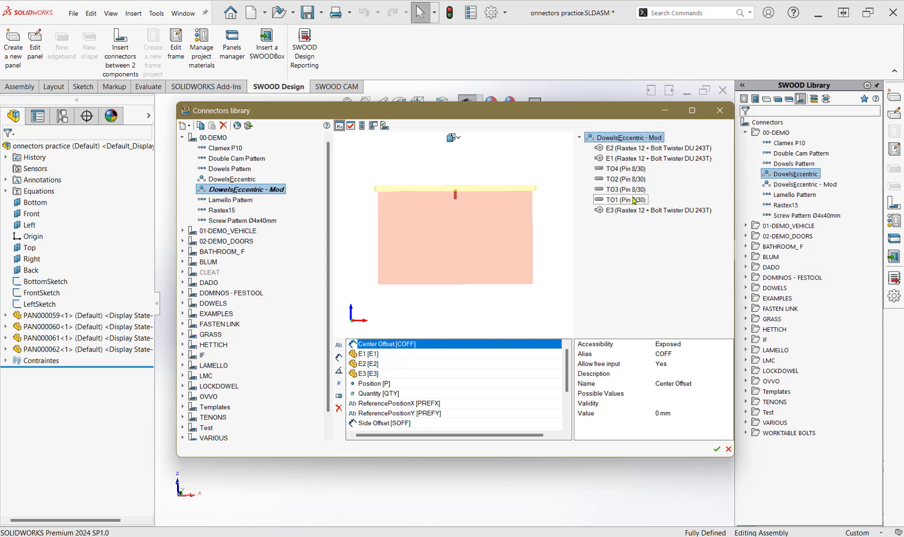
# Open the modified connector's script and read through its overall IF and ELSEIF quantity structure
pyautogui.click(373, 125)
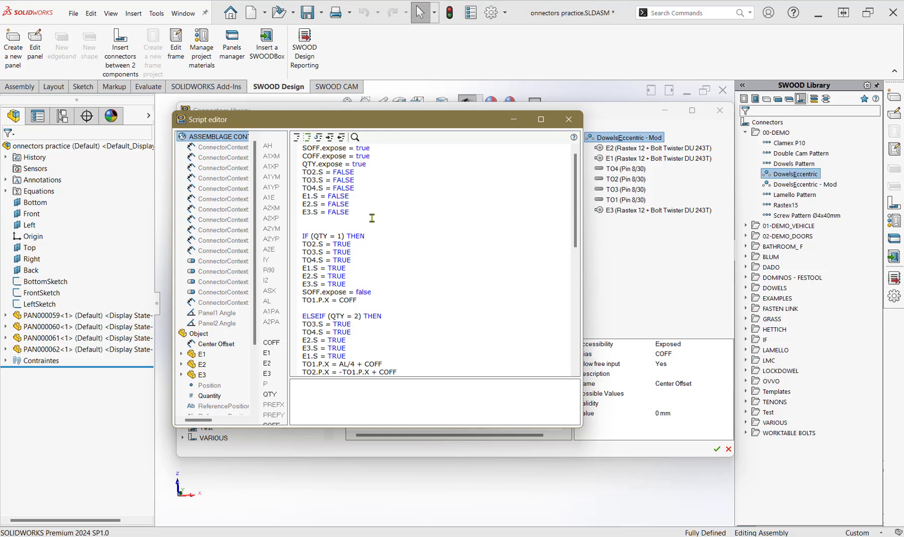
pyautogui.click(360, 190)
pyautogui.scroll(-5, 407, 236)
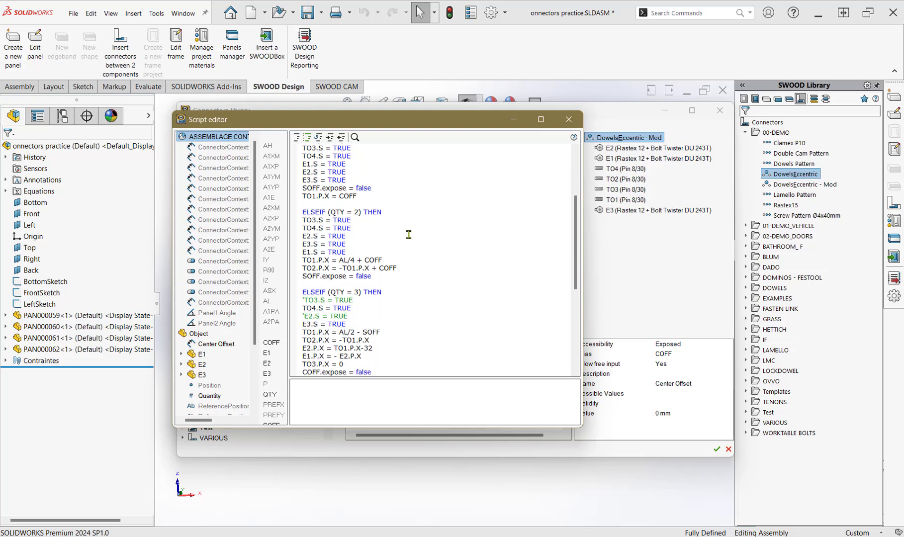
pyautogui.scroll(-5, 407, 236)
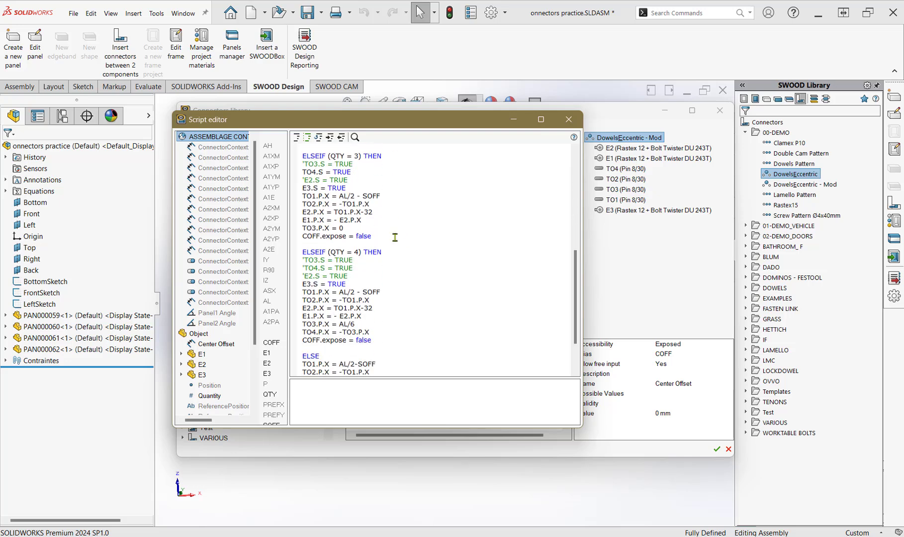
pyautogui.scroll(7, 395, 238)
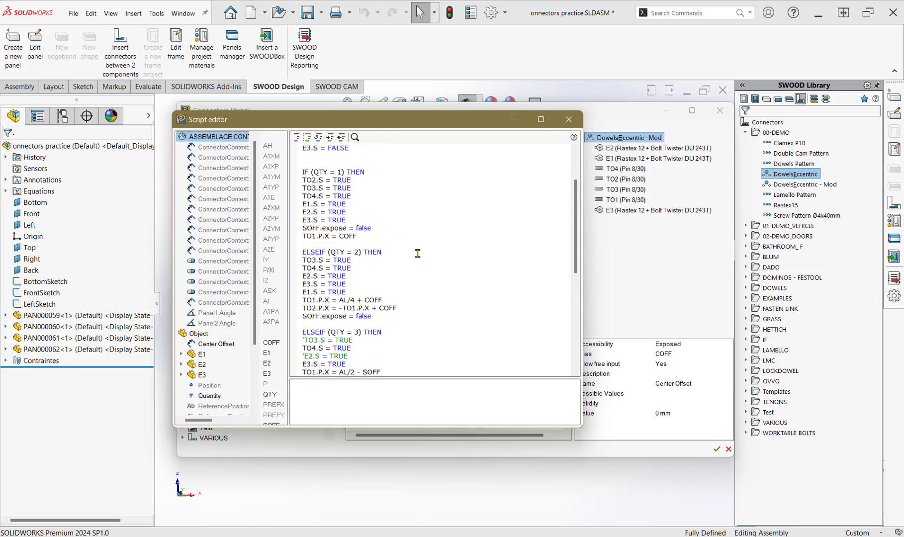
pyautogui.scroll(2, 394, 308)
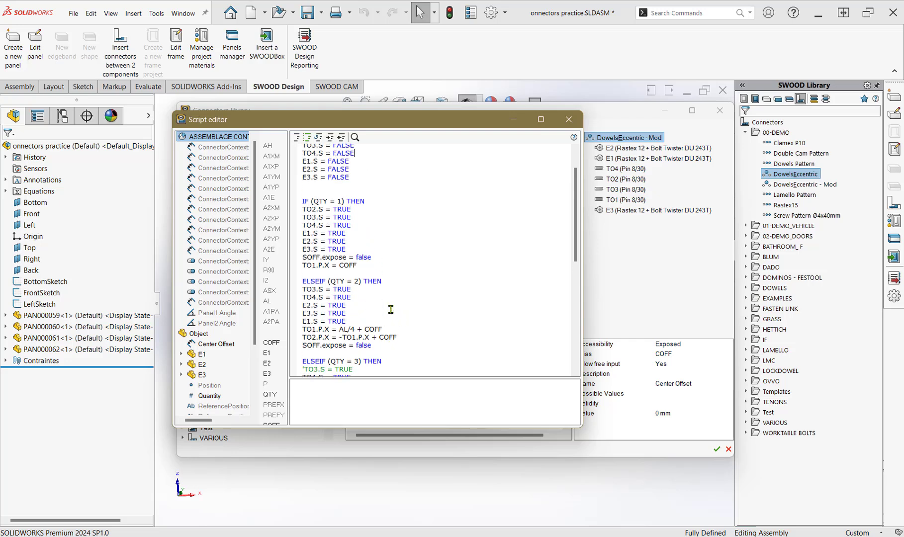
pyautogui.scroll(1, 395, 306)
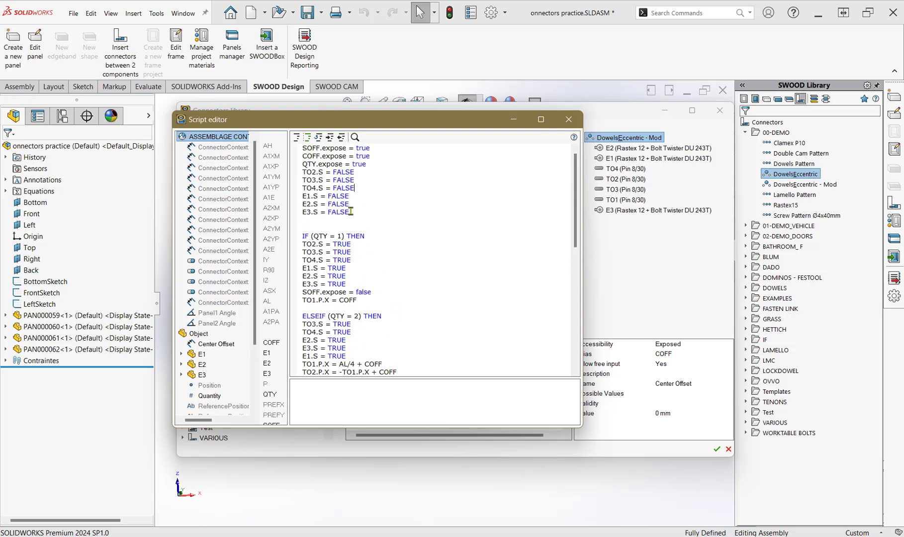
# Examine the script's initial expose and suppression defaults and the IF (QTY = 1) condition
pyautogui.moveTo(350, 212); pyautogui.dragTo(301, 147)
pyautogui.click(372, 213)
pyautogui.scroll(-3, 371, 213)
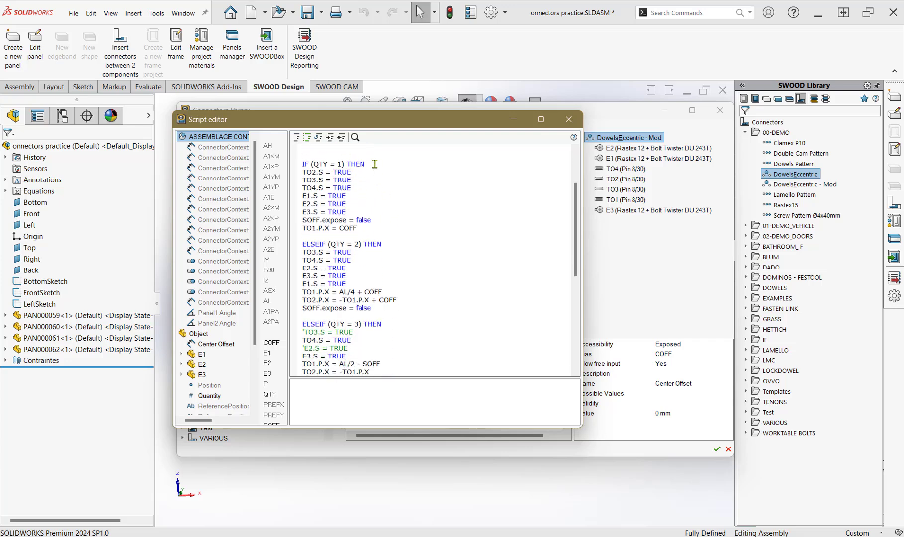
pyautogui.moveTo(374, 164); pyautogui.dragTo(308, 163)
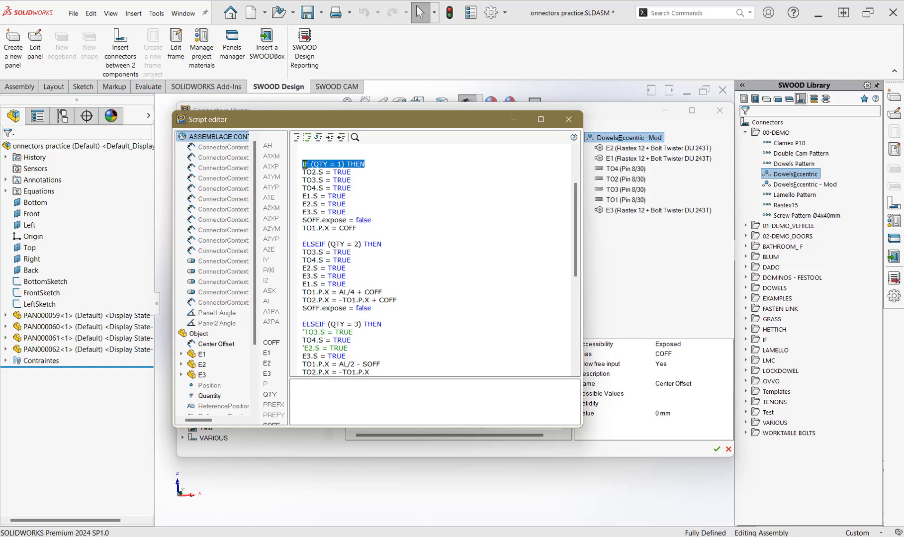
pyautogui.click(306, 164)
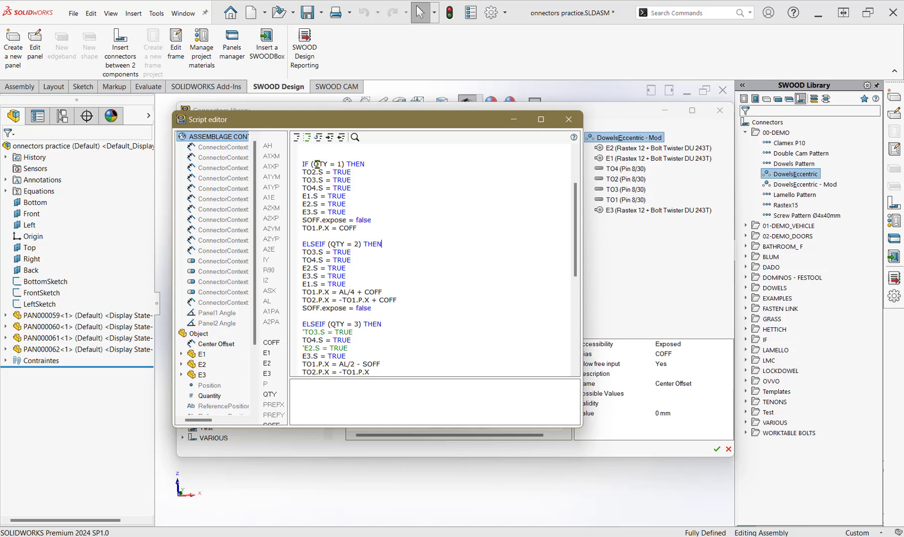
pyautogui.moveTo(313, 164); pyautogui.dragTo(342, 164)
pyautogui.click(342, 164)
# Examine the script's branches for quantities 2, 3 and 4 and its closing ELSE branch
pyautogui.scroll(-1, 356, 194)
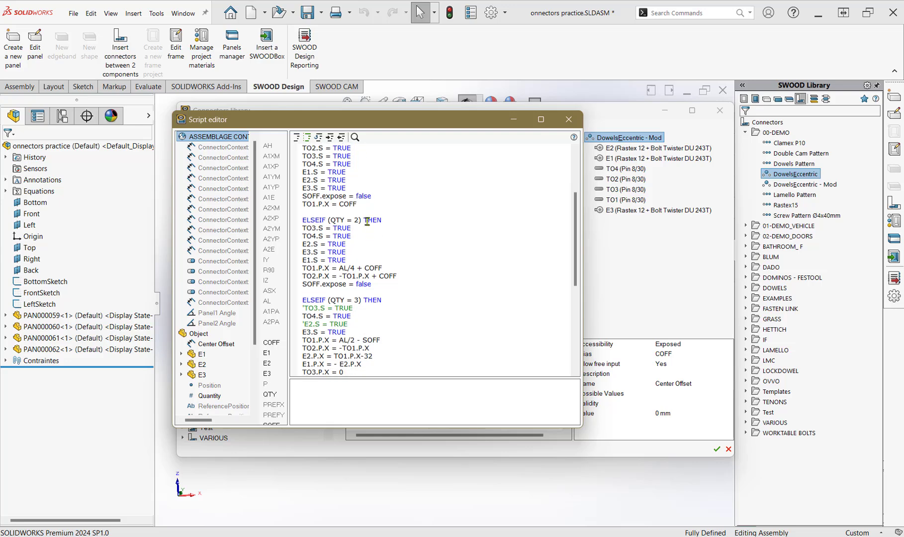
pyautogui.scroll(-8, 361, 221)
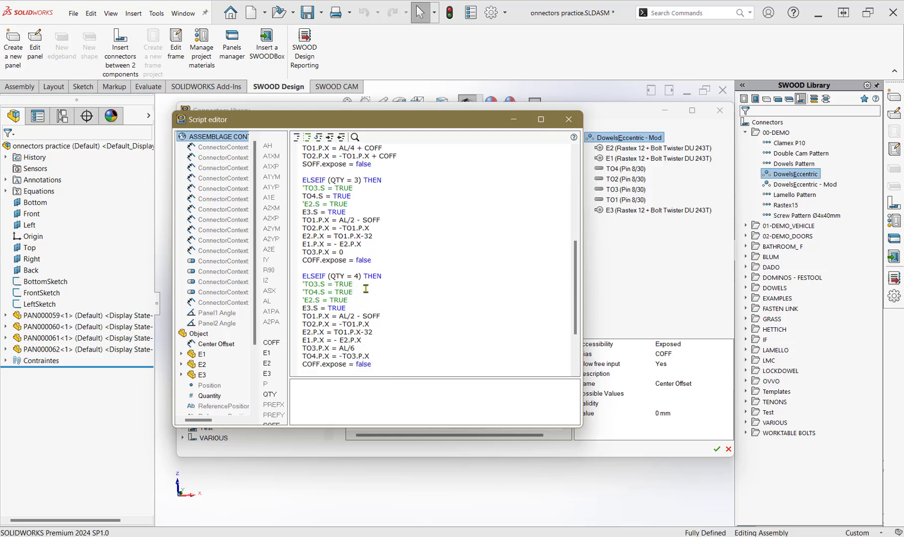
pyautogui.scroll(-1, 361, 278)
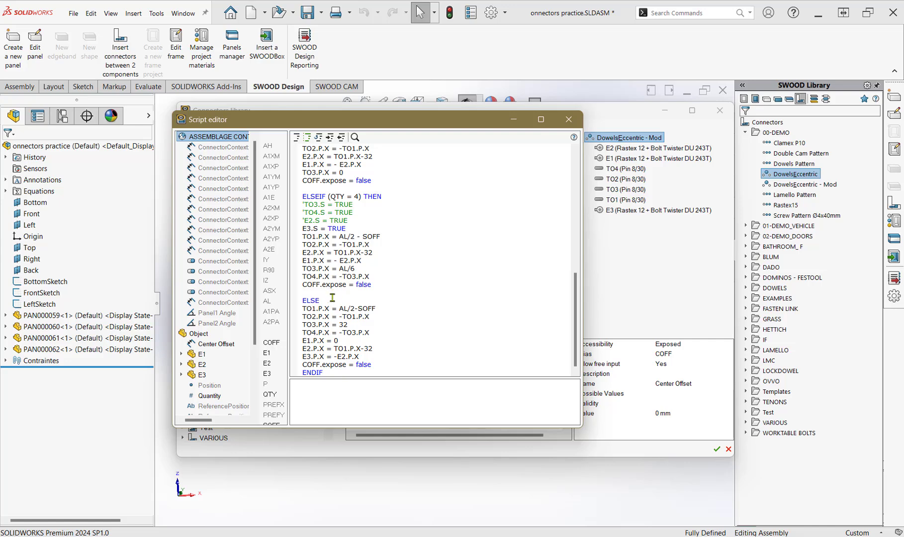
pyautogui.click(388, 285)
pyautogui.scroll(15, 408, 343)
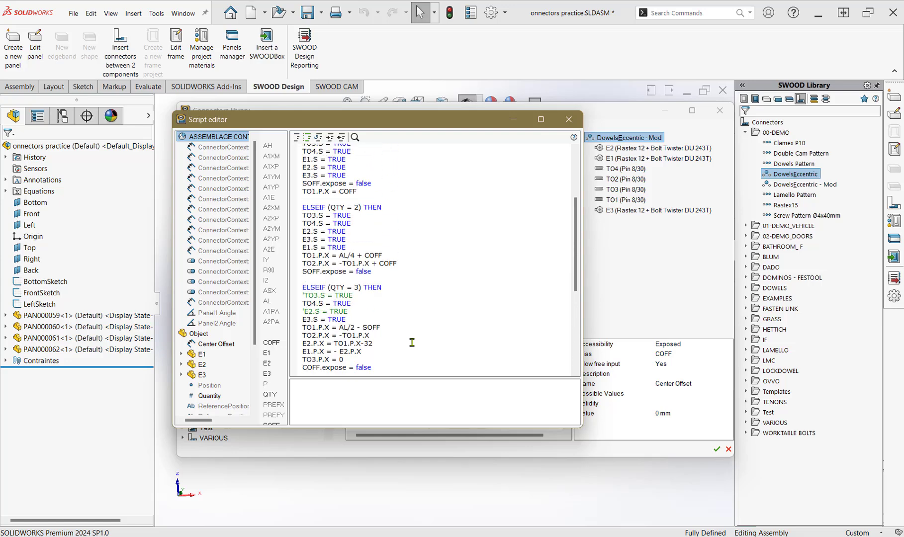
pyautogui.scroll(-2, 392, 297)
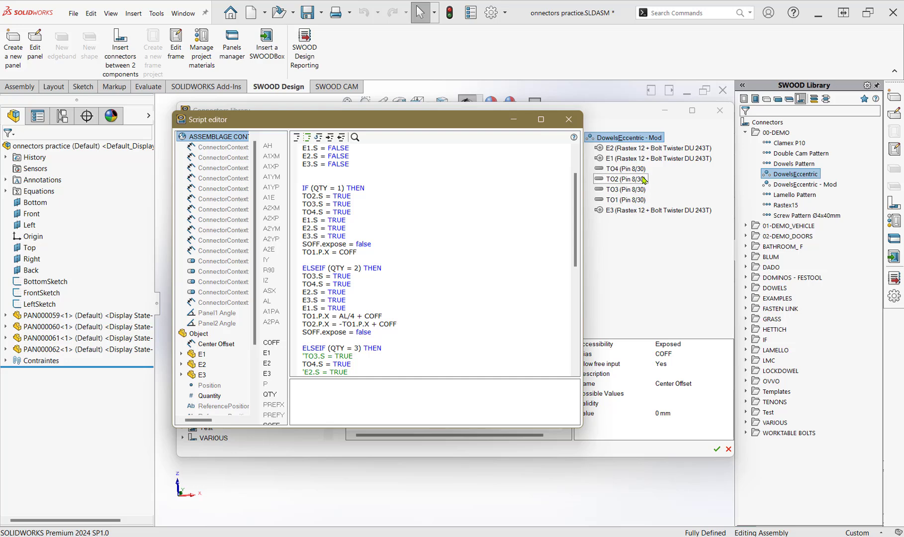
# Examine the QTY = 1 branch's dowel and eccentric suppression lines and its SOFF.expose line
pyautogui.click(360, 195)
pyautogui.moveTo(354, 212); pyautogui.dragTo(302, 196)
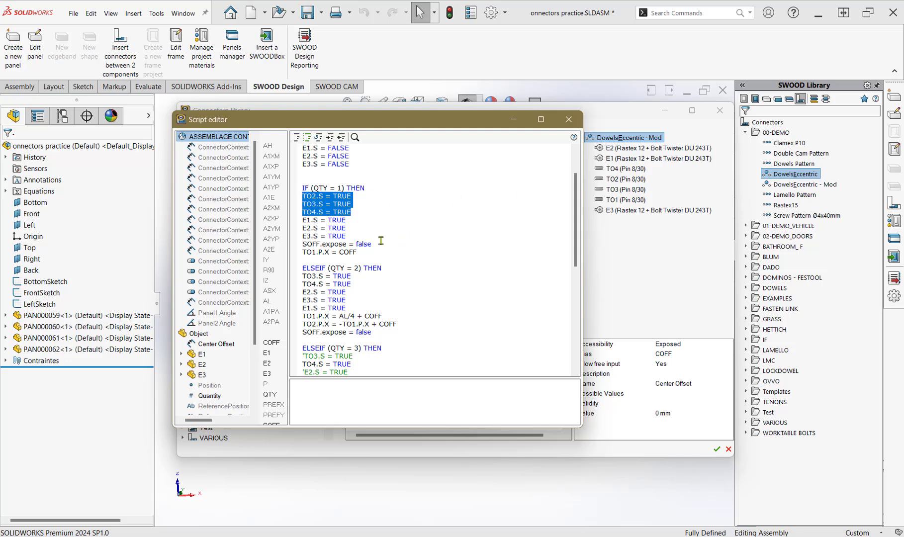
pyautogui.click(353, 235)
pyautogui.moveTo(353, 236); pyautogui.dragTo(307, 220)
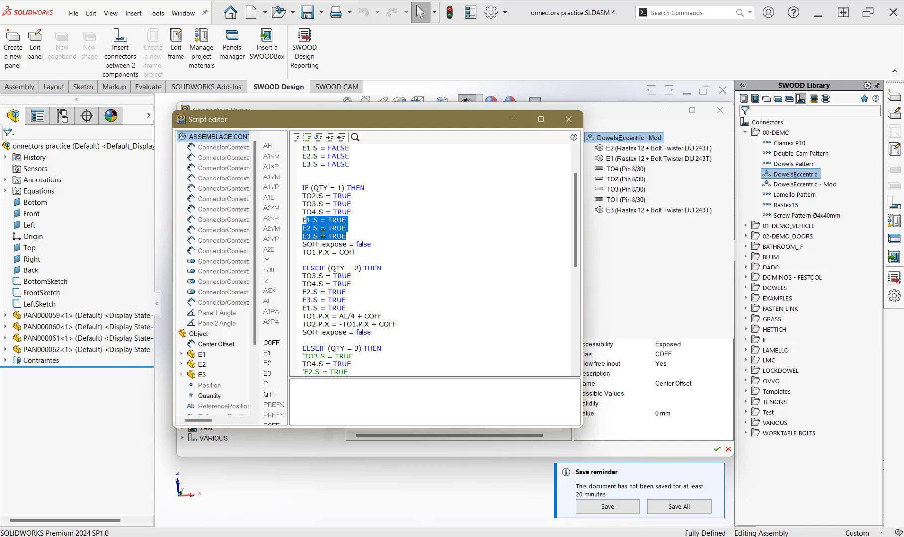
pyautogui.click(358, 233)
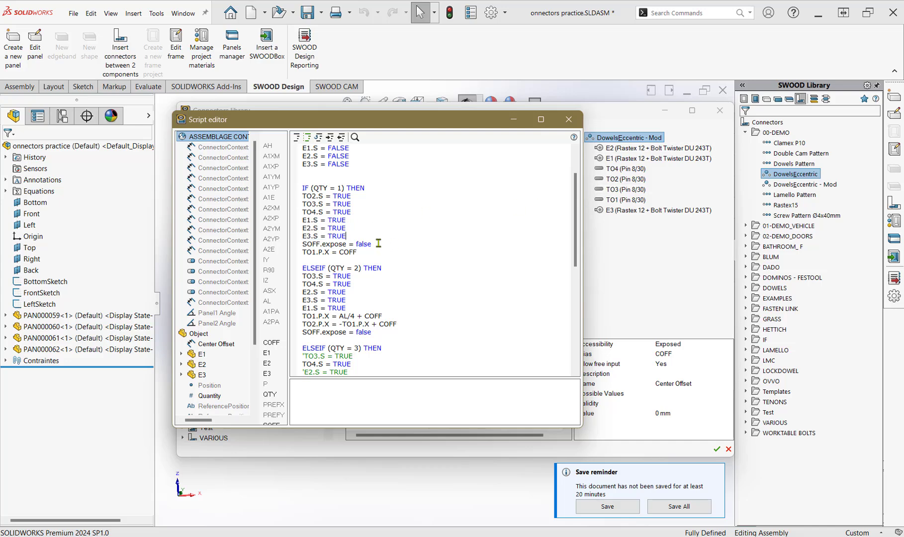
pyautogui.tripleClick(377, 244)
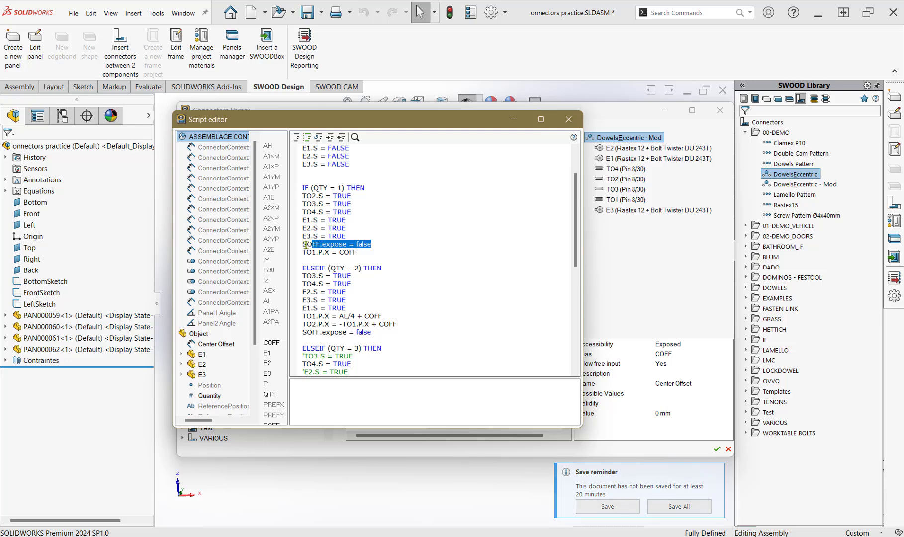
pyautogui.click(376, 244)
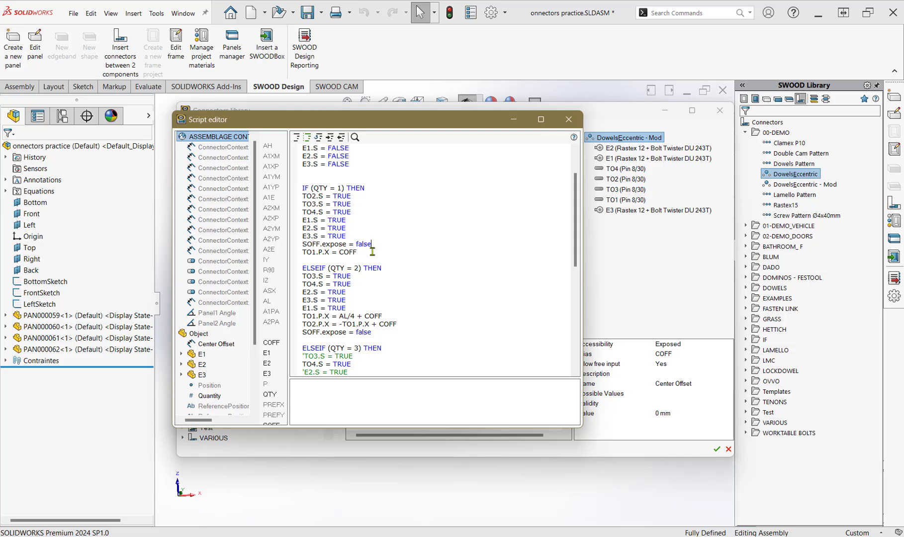
# Examine the QTY = 1 branch's TO1.P.X = COFF position line alongside the connector preview
pyautogui.doubleClick(348, 252)
pyautogui.click(368, 252)
pyautogui.moveTo(302, 253); pyautogui.dragTo(330, 253)
pyautogui.moveTo(395, 125); pyautogui.dragTo(393, 236)
pyautogui.moveTo(399, 276); pyautogui.dragTo(417, 324)
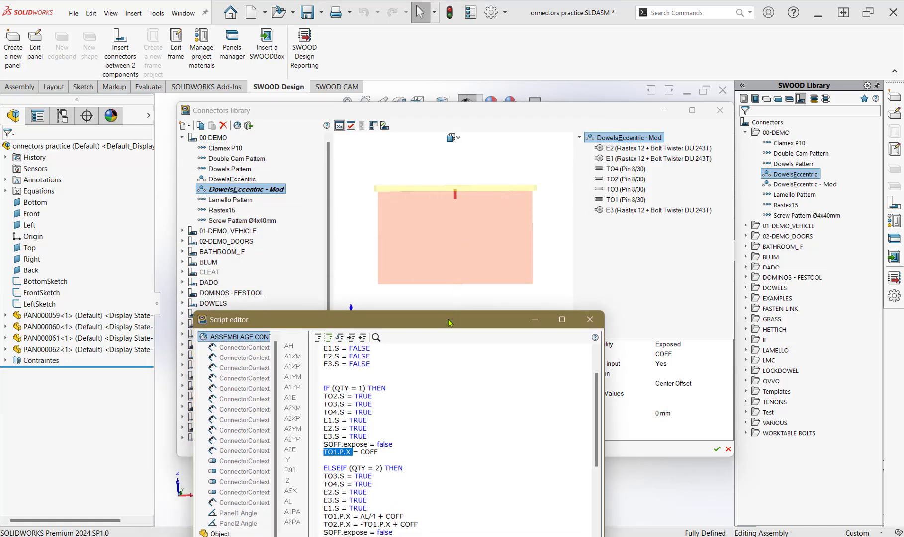
pyautogui.moveTo(451, 320); pyautogui.dragTo(458, 157)
pyautogui.click(392, 289)
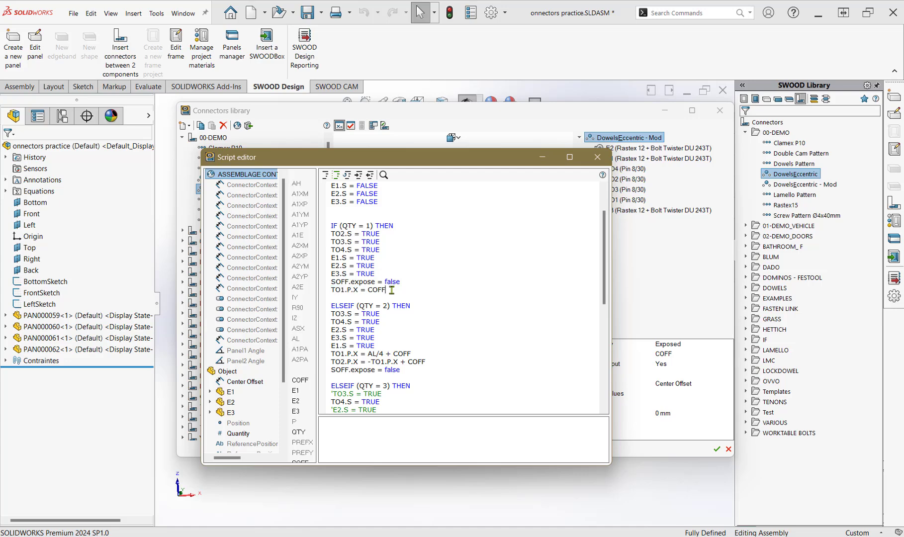
pyautogui.moveTo(440, 159); pyautogui.dragTo(411, 142)
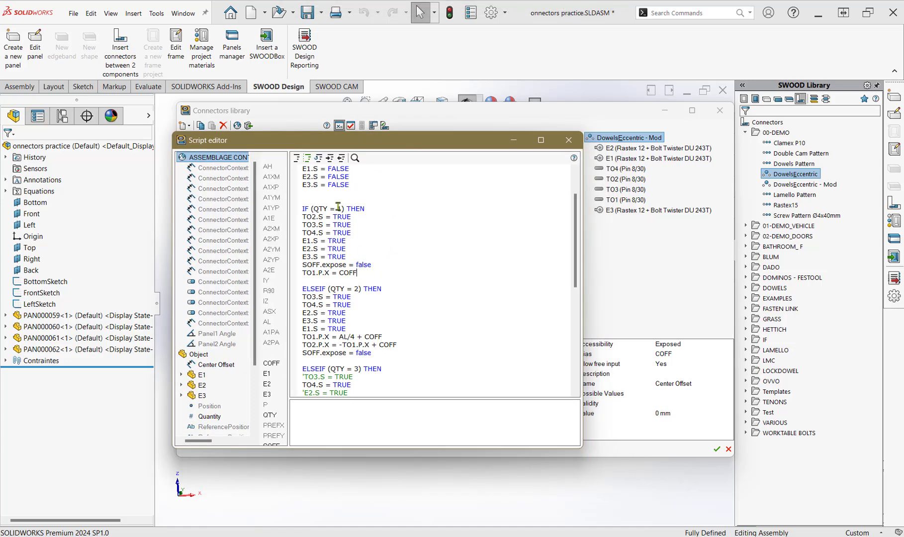
# Examine how the COFF value drives TO1.P.X for a single dowel, comparing both sides of the line with the preview
pyautogui.moveTo(357, 273); pyautogui.dragTo(339, 273)
pyautogui.click(381, 273)
pyautogui.moveTo(328, 273); pyautogui.dragTo(300, 274)
pyautogui.click(327, 275)
pyautogui.moveTo(343, 146); pyautogui.dragTo(429, 170)
pyautogui.moveTo(393, 299); pyautogui.dragTo(371, 297)
pyautogui.moveTo(412, 171); pyautogui.dragTo(412, 264)
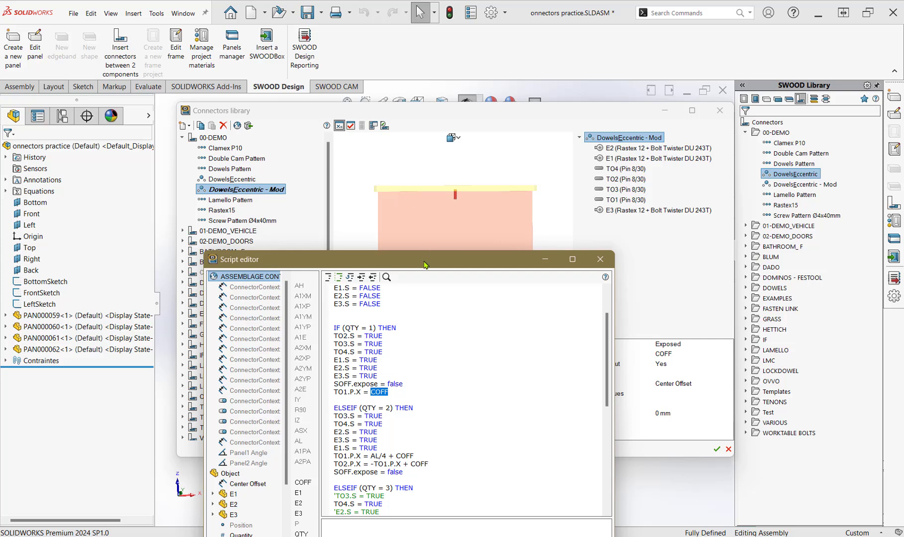
pyautogui.moveTo(425, 261); pyautogui.dragTo(432, 181)
pyautogui.click(406, 343)
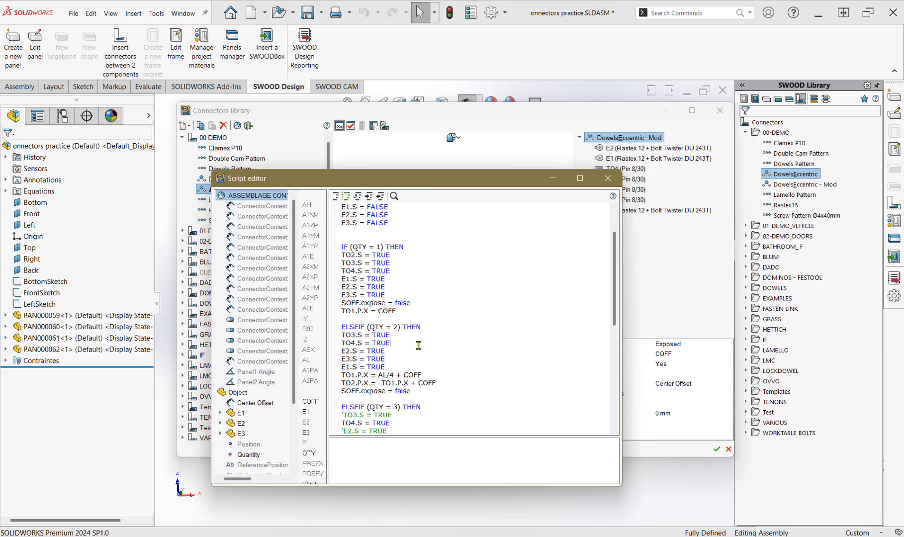
# Examine the QTY = 2 branch's suppression lines for TO3, TO4, E2, E3 and E1
pyautogui.scroll(-3, 407, 306)
pyautogui.scroll(-2, 406, 304)
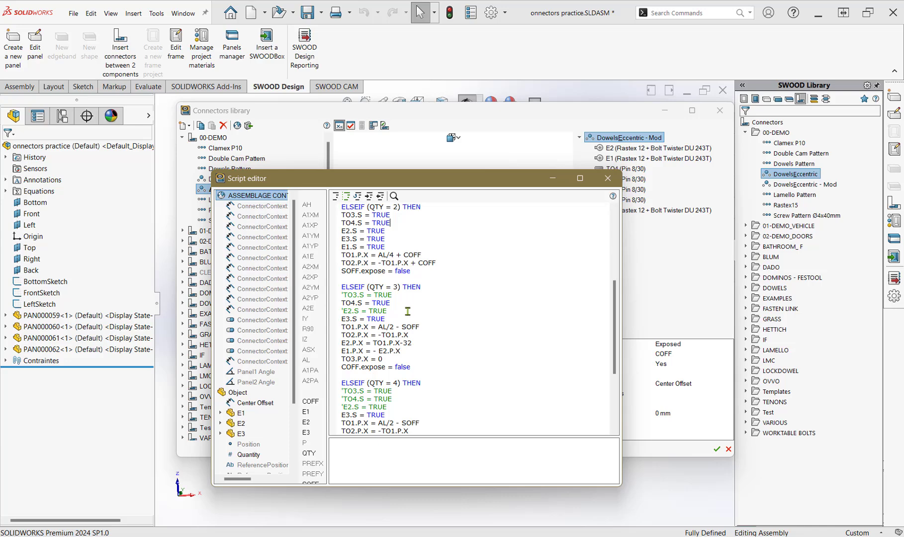
pyautogui.scroll(2, 410, 304)
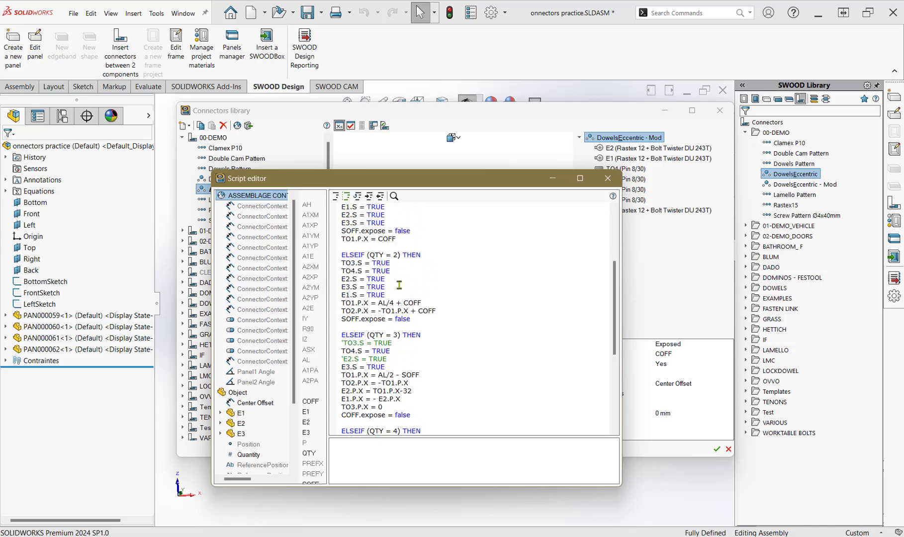
pyautogui.moveTo(478, 179); pyautogui.dragTo(466, 174)
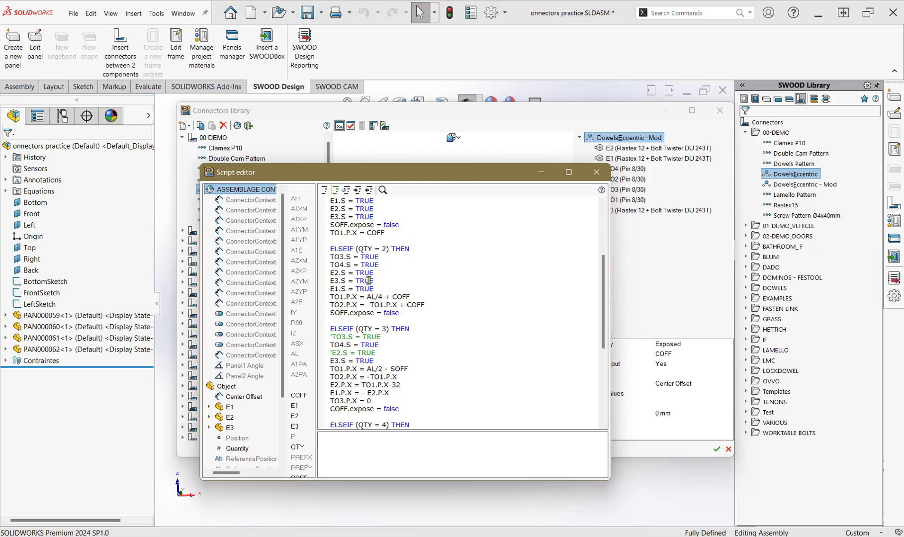
pyautogui.moveTo(379, 289); pyautogui.dragTo(330, 257)
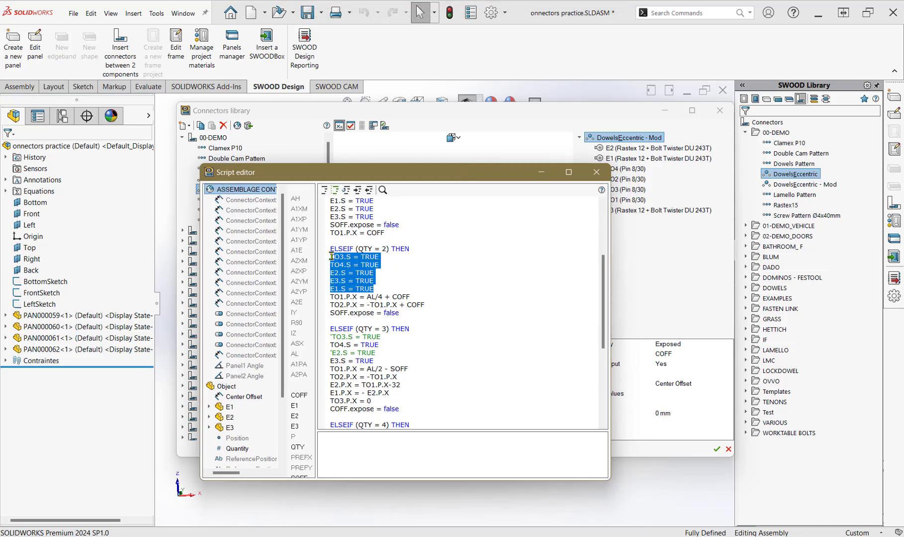
pyautogui.click(387, 291)
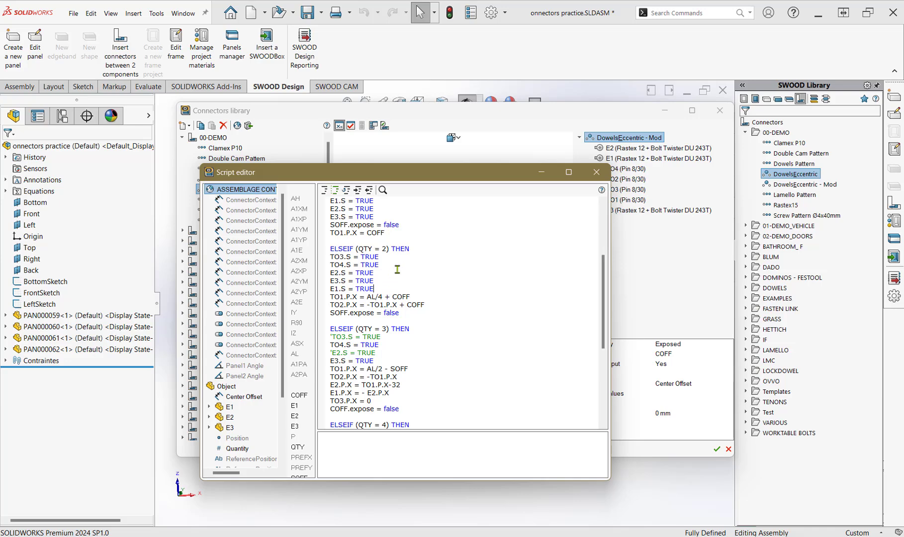
# Examine the QTY = 2 branch's TO1.P.X and TO2.P.X position formulas alongside the connector preview
pyautogui.moveTo(434, 180); pyautogui.dragTo(456, 253)
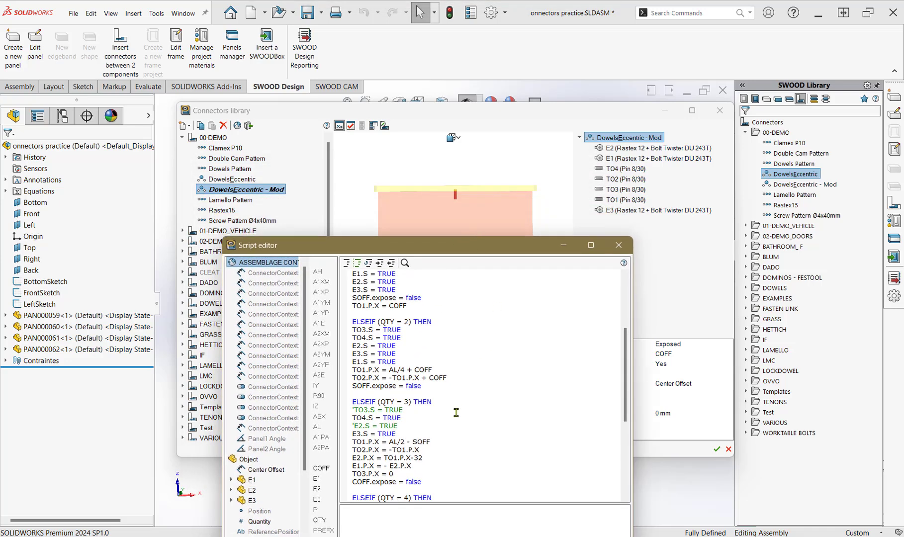
pyautogui.moveTo(433, 371); pyautogui.dragTo(353, 370)
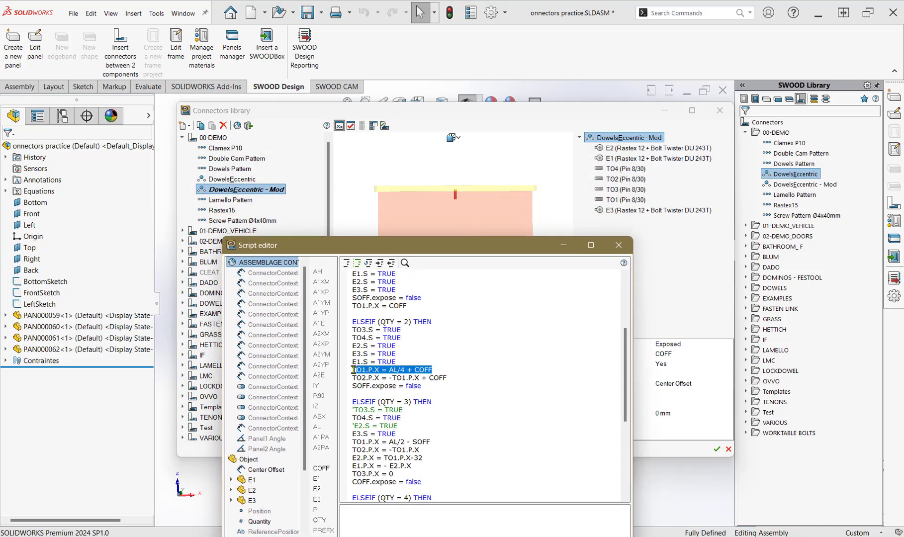
pyautogui.click(382, 370)
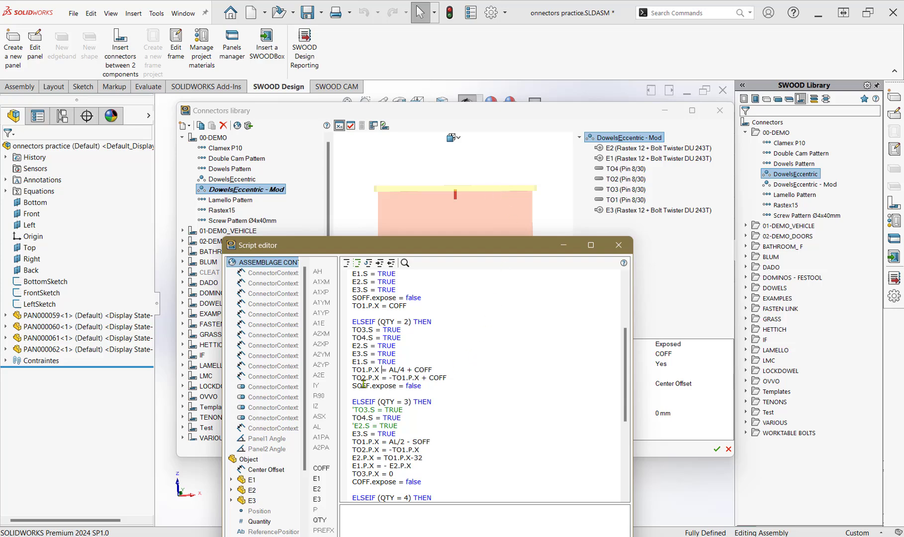
pyautogui.moveTo(353, 378); pyautogui.dragTo(414, 374)
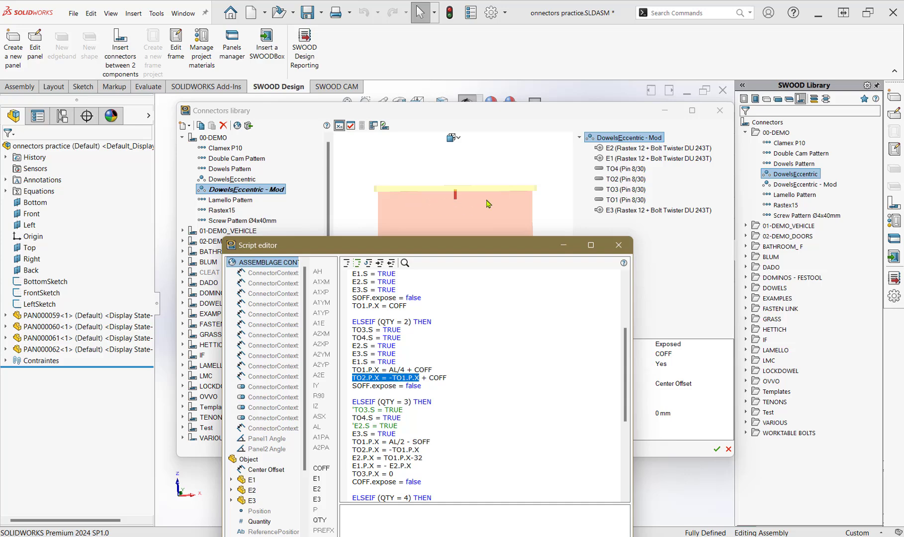
pyautogui.click(451, 377)
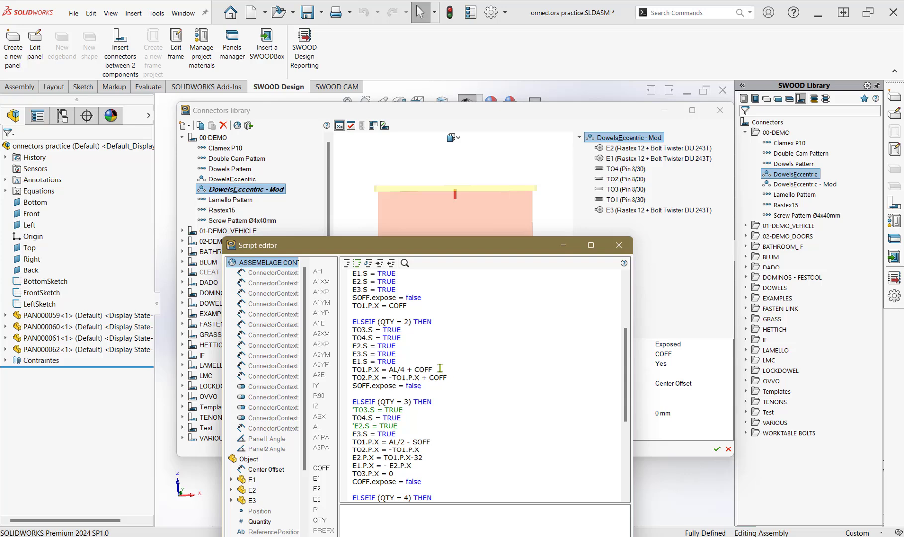
pyautogui.click(442, 368)
pyautogui.click(453, 378)
# Examine the QTY = 2 branch's SOFF.expose line and the COFF term in its TO2.P.X formula
pyautogui.moveTo(422, 386); pyautogui.dragTo(351, 386)
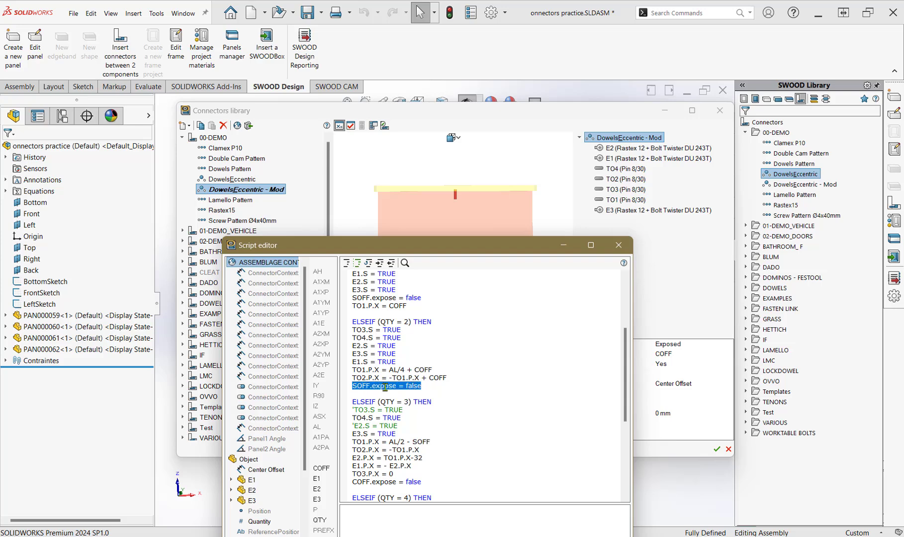
pyautogui.click(424, 387)
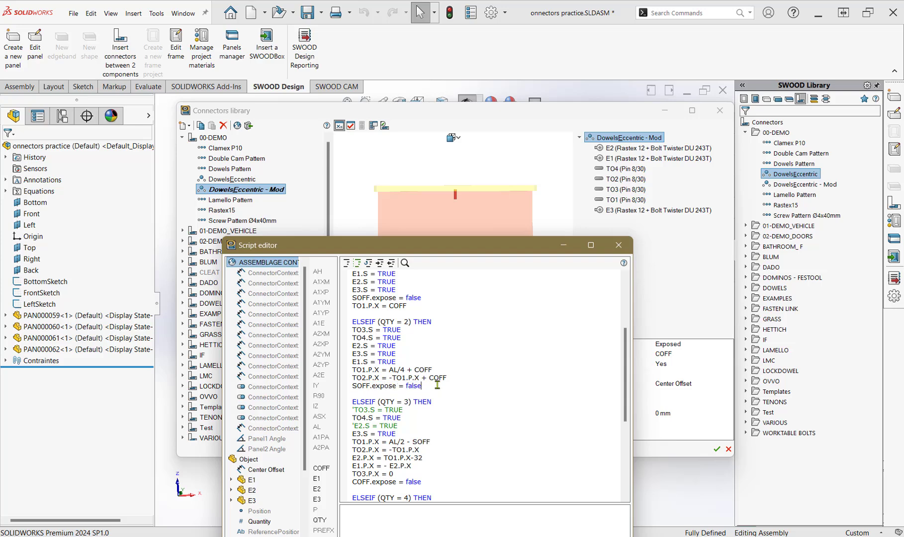
pyautogui.moveTo(428, 378); pyautogui.dragTo(448, 378)
pyautogui.click(424, 387)
# Read through the QTY = 3 and QTY = 4 branches and examine the COFF.expose line for quantity 4
pyautogui.scroll(-1, 432, 376)
pyautogui.scroll(-4, 432, 375)
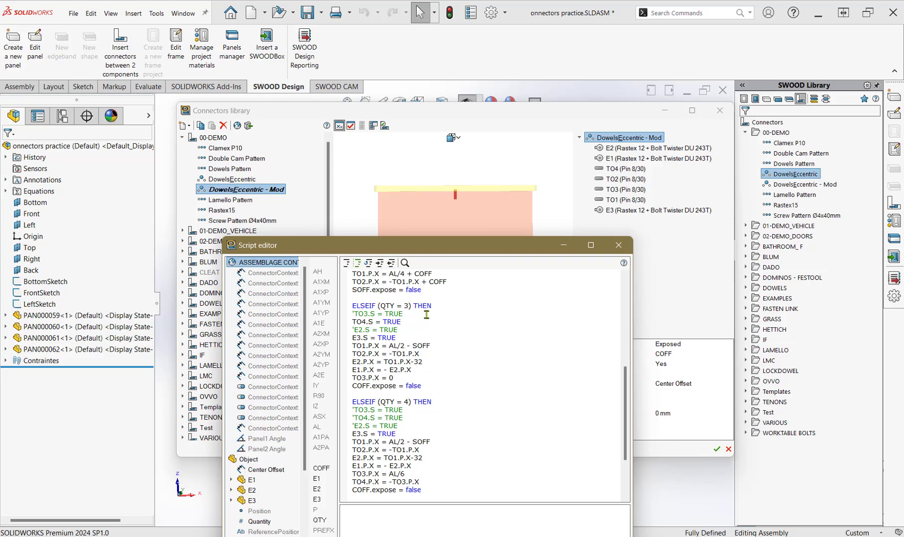
pyautogui.scroll(-1, 433, 377)
pyautogui.scroll(-1, 428, 445)
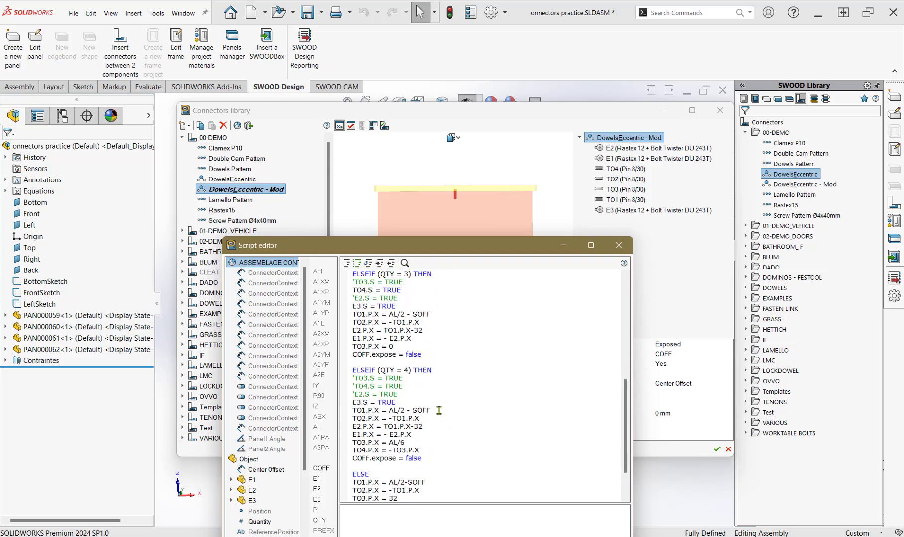
pyautogui.moveTo(437, 243); pyautogui.dragTo(439, 208)
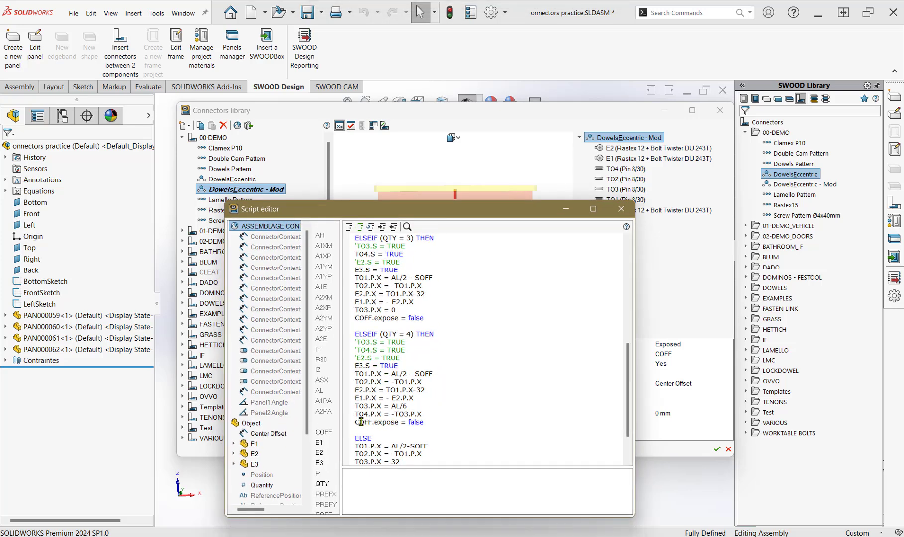
pyautogui.scroll(-2, 361, 420)
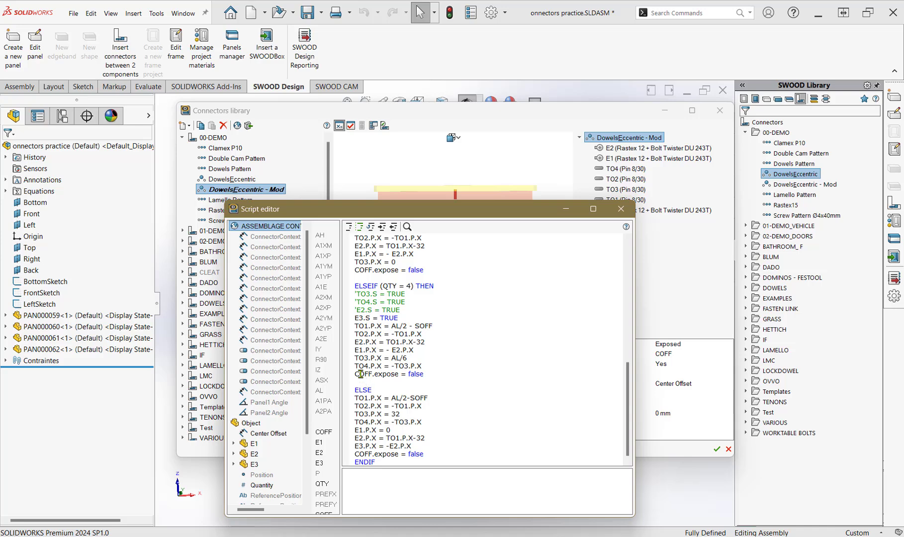
pyautogui.moveTo(355, 373); pyautogui.dragTo(429, 376)
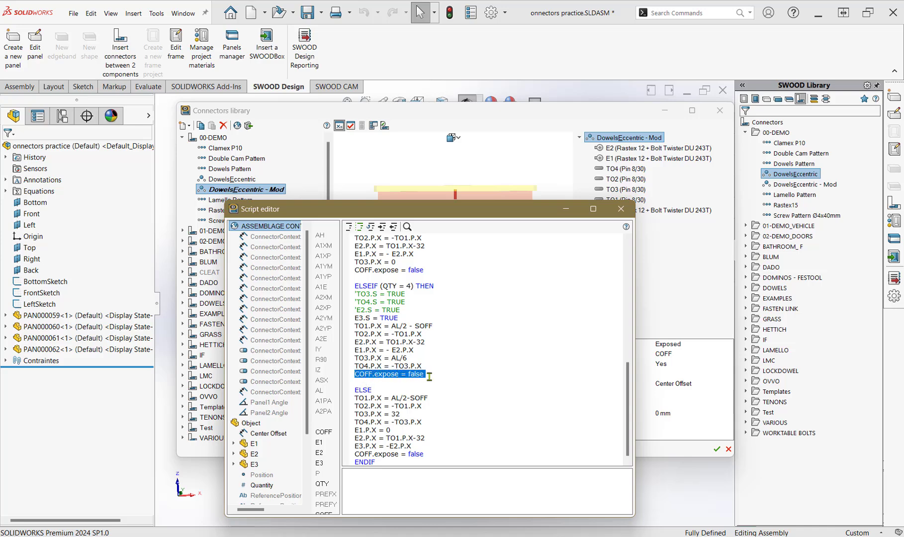
pyautogui.click(427, 374)
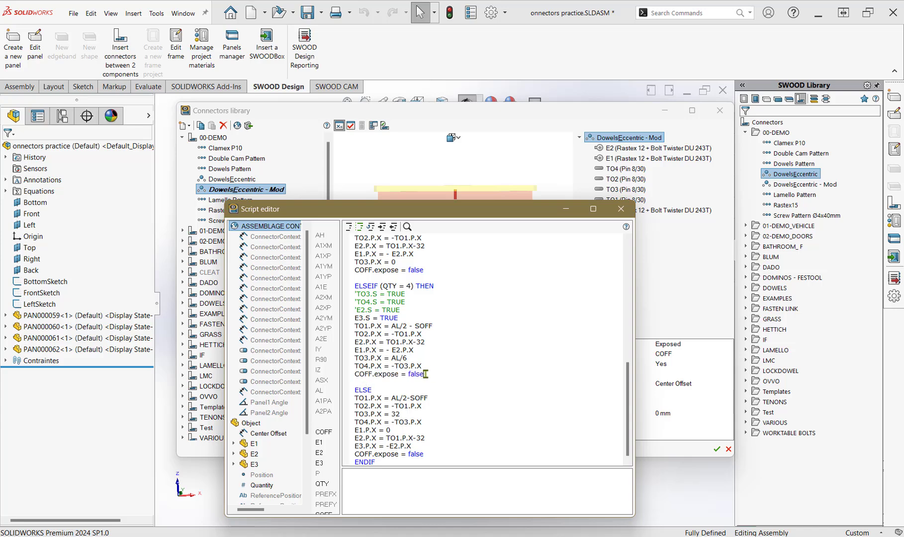
pyautogui.scroll(2, 428, 382)
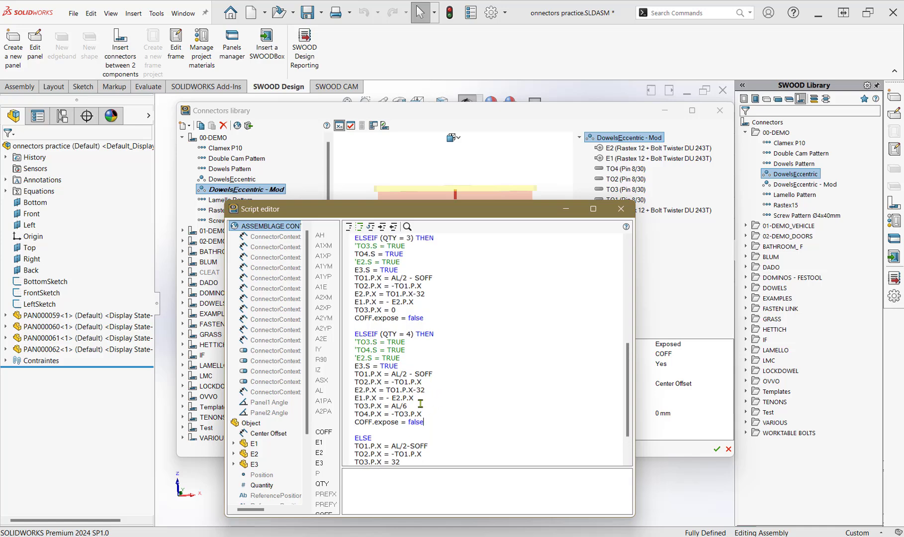
# Examine the SOFF term and the TO1.P.X formula in the QTY = 4 branch alongside the connector preview
pyautogui.moveTo(433, 374); pyautogui.dragTo(416, 374)
pyautogui.click(447, 377)
pyautogui.scroll(-2, 448, 377)
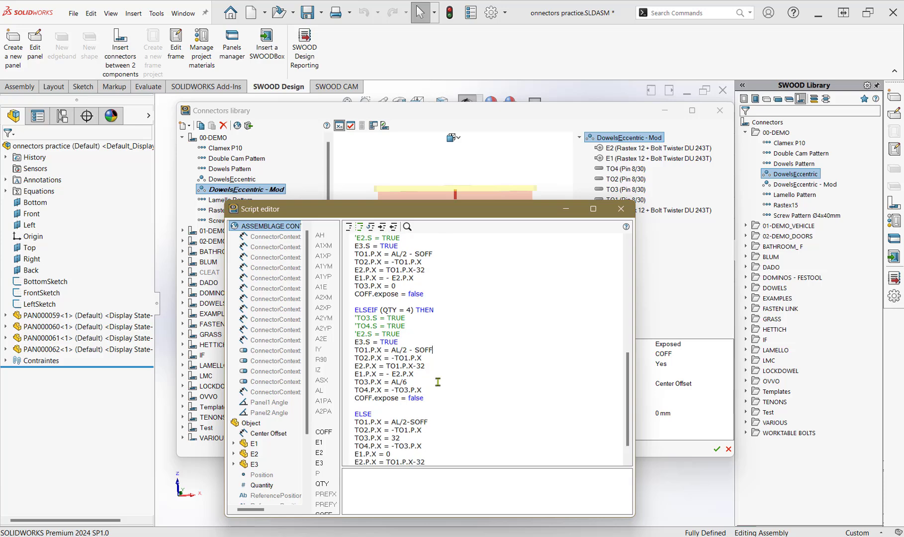
pyautogui.moveTo(423, 365); pyautogui.dragTo(375, 323)
pyautogui.click(446, 348)
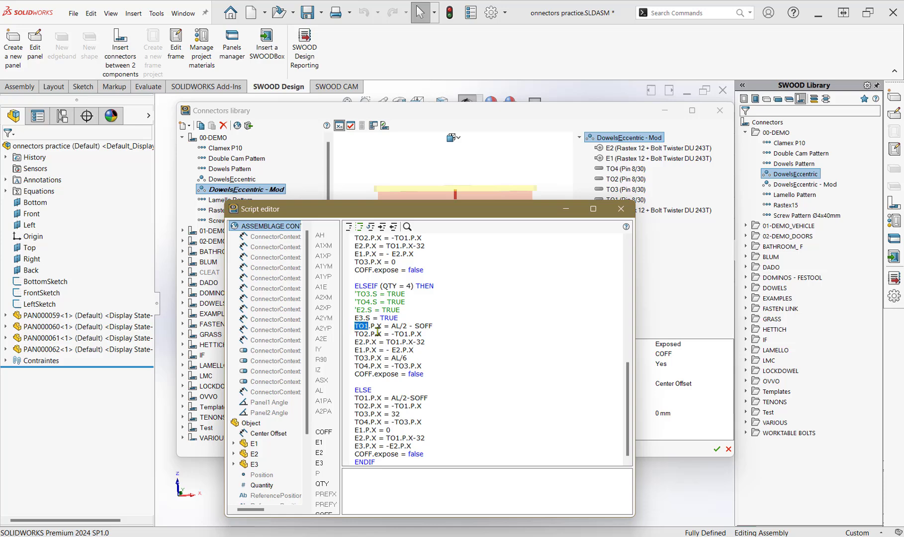
pyautogui.click(375, 326)
pyautogui.moveTo(484, 213); pyautogui.dragTo(483, 251)
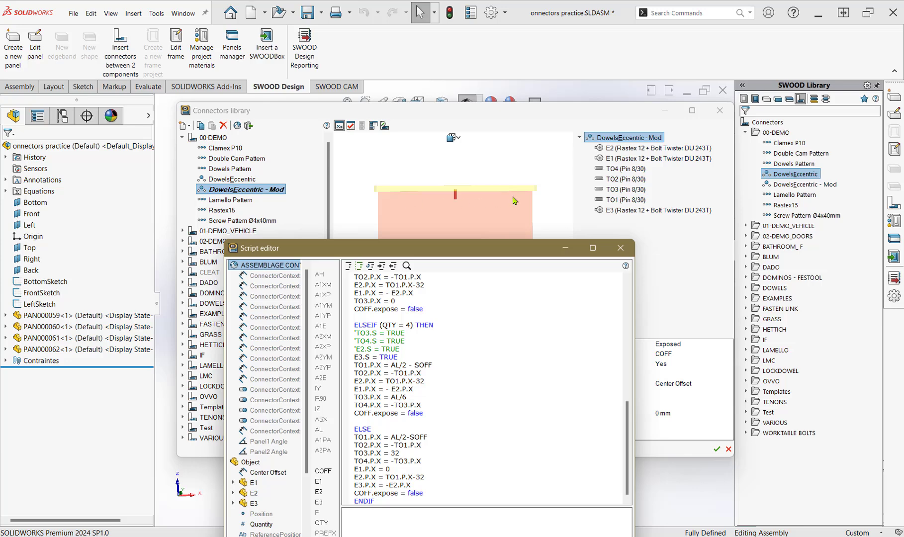
pyautogui.moveTo(453, 252); pyautogui.dragTo(452, 193)
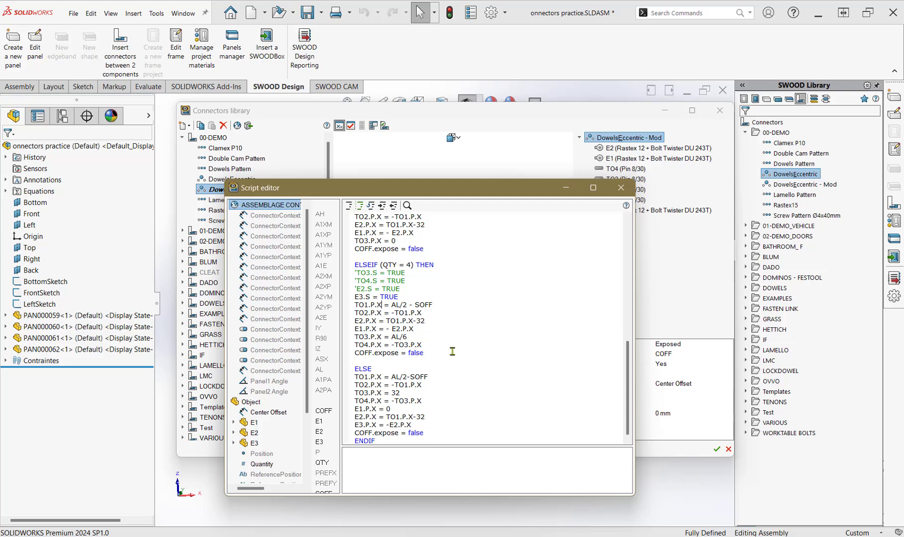
# Close the script editor and switch the modified connector to Entry mode / Test
pyautogui.scroll(12, 455, 395)
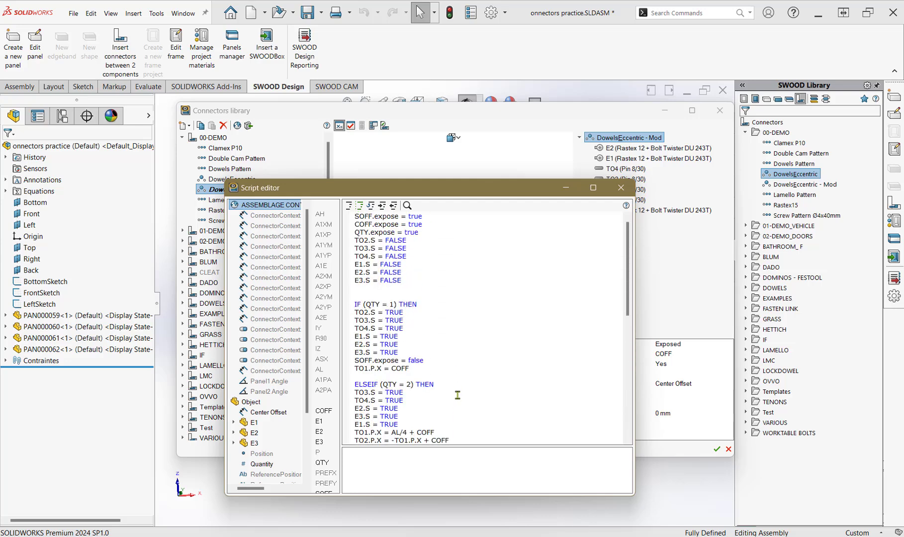
pyautogui.click(620, 188)
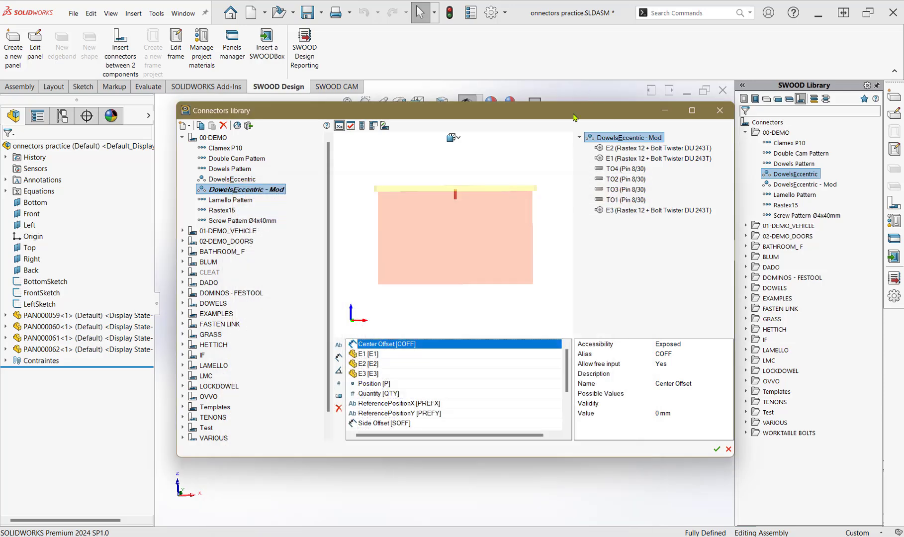
pyautogui.click(374, 128)
pyautogui.click(491, 102)
pyautogui.click(385, 126)
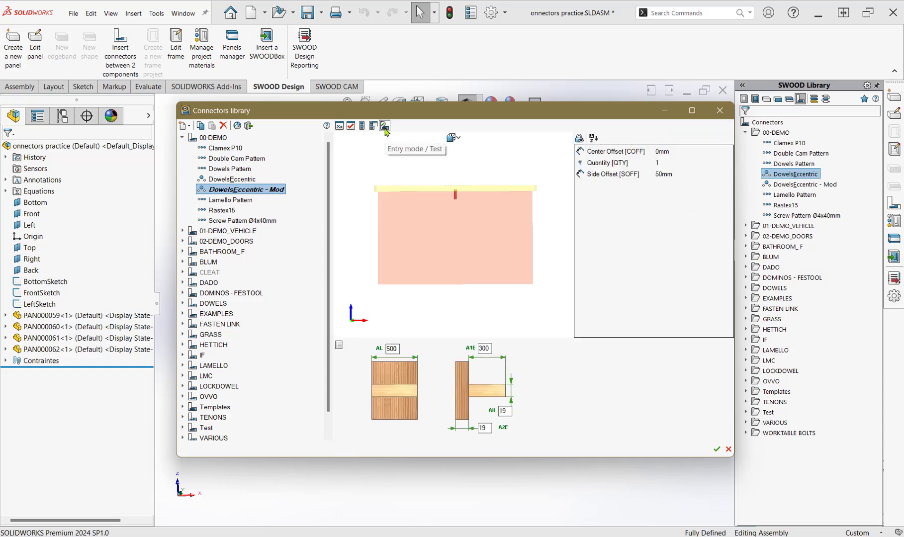
# Test the connector with Quantity set to 2, and return the Quantity to 1
pyautogui.click(674, 164)
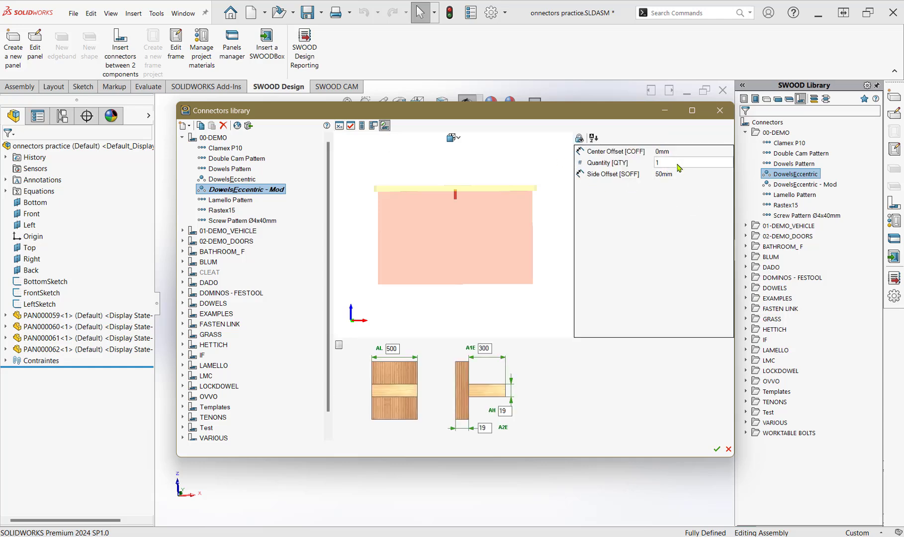
pyautogui.doubleClick(679, 167)
pyautogui.write('2')
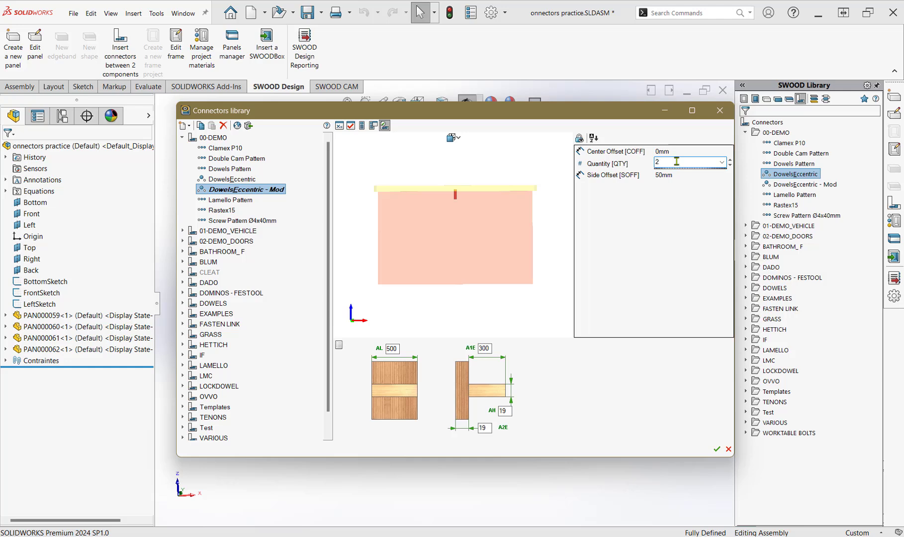
pyautogui.press('Return')
pyautogui.doubleClick(674, 167)
pyautogui.write('1')
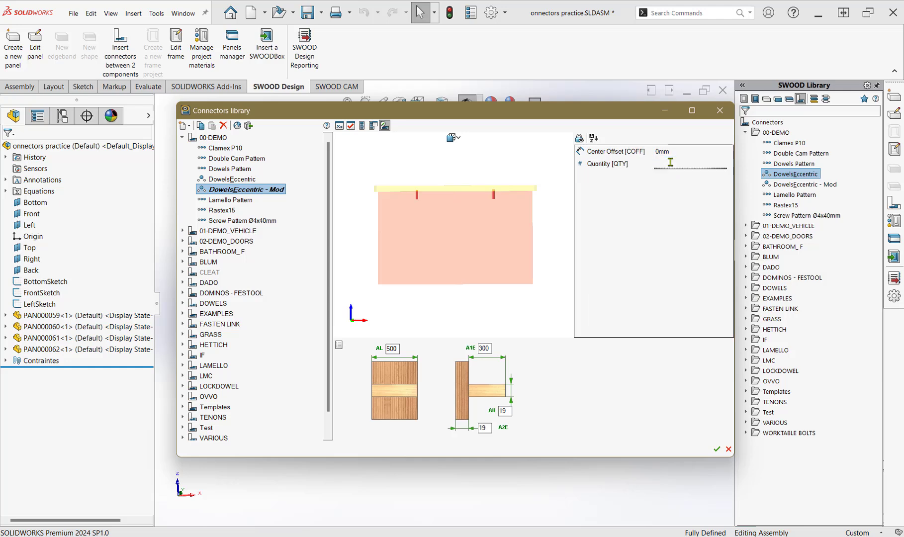
pyautogui.press('Return')
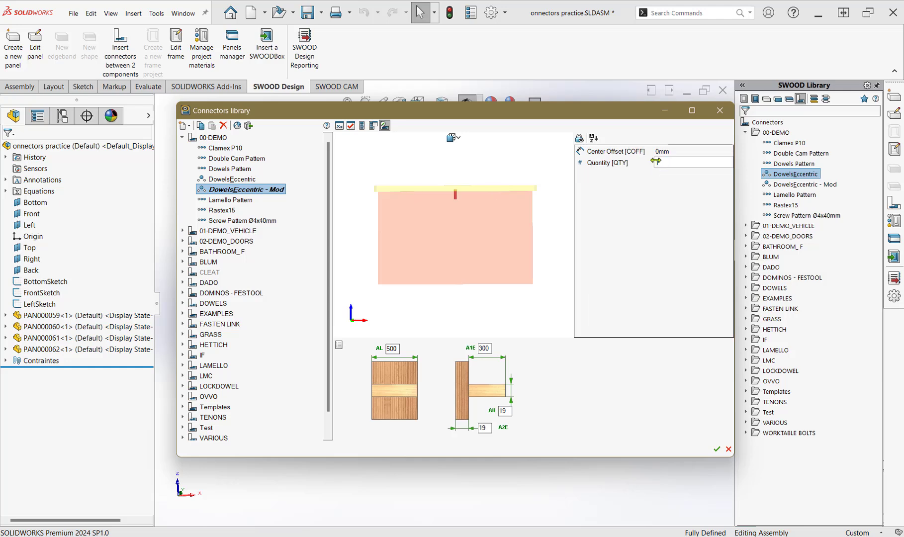
# Test the Center Offset in the modified connector's preview, return it to 0 mm, and set the Quantity to 3
pyautogui.click(683, 152)
pyautogui.doubleClick(681, 151)
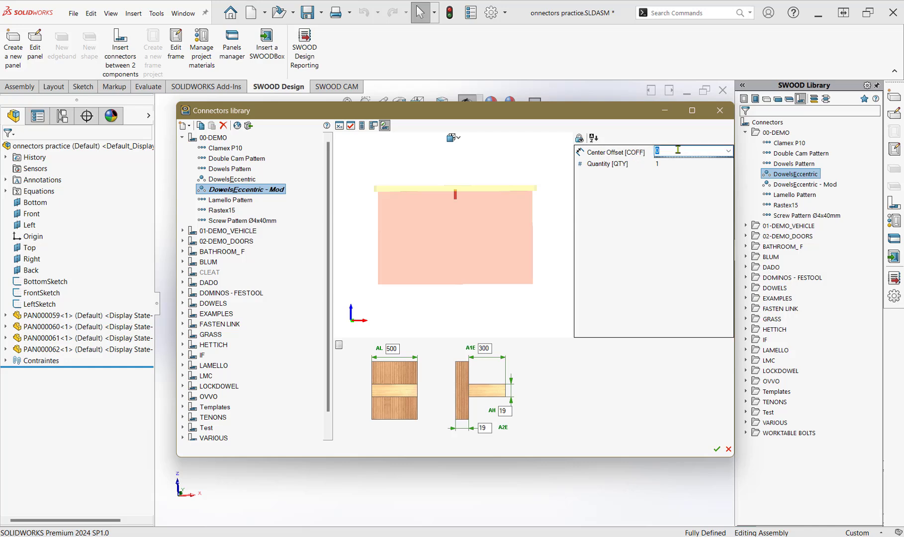
pyautogui.press('Return')
pyautogui.click(678, 150)
pyautogui.write('0')
pyautogui.press('Return')
pyautogui.click(673, 161)
pyautogui.press('Return')
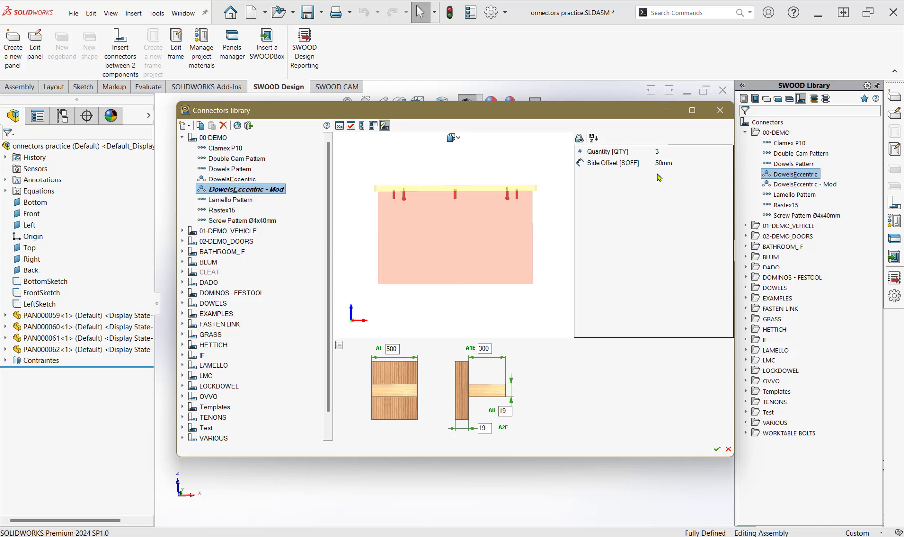
# Set the Side Offset to 100 mm in the connector test, and close the connectors library with its changes saved
pyautogui.click(687, 163)
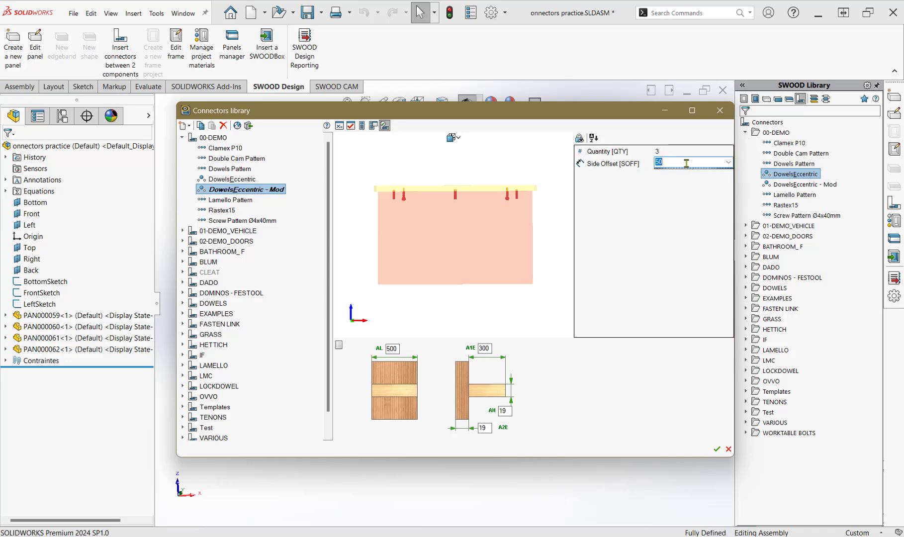
pyautogui.write('100')
pyautogui.press('Return')
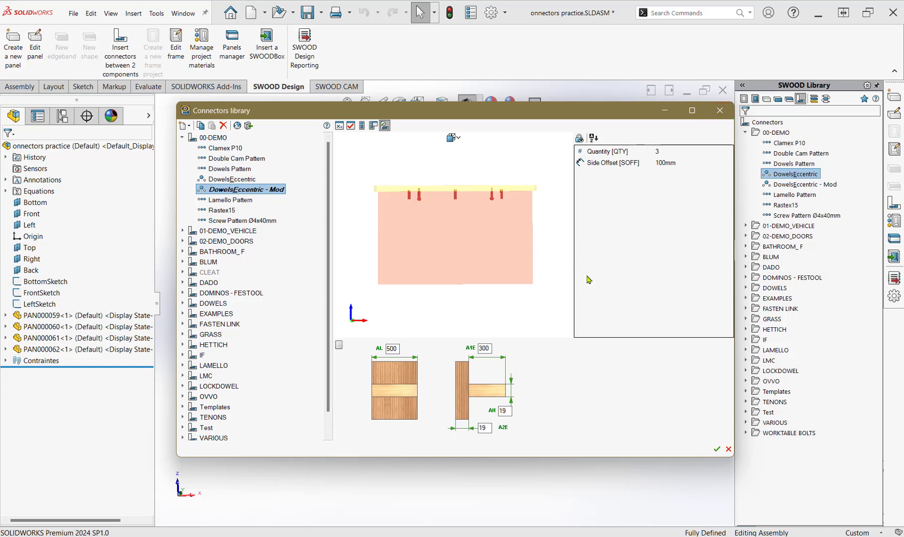
pyautogui.click(718, 450)
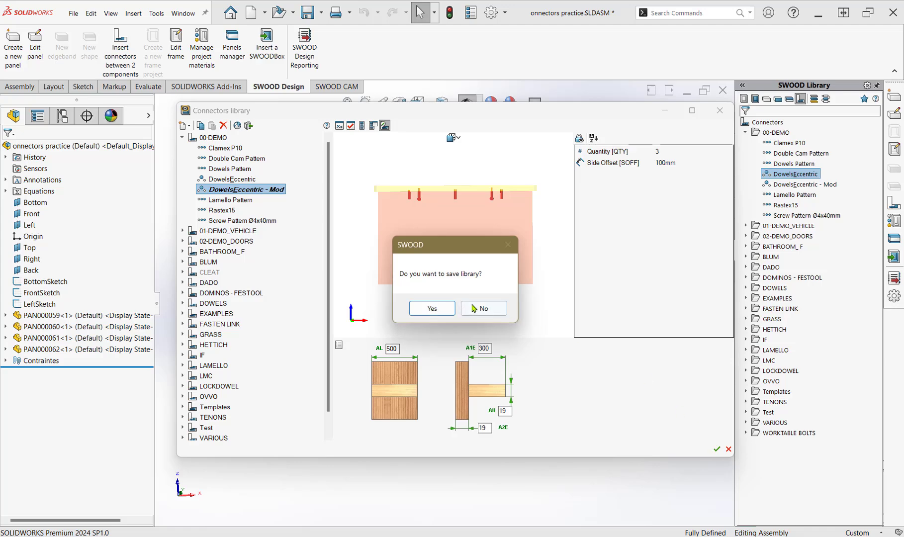
pyautogui.click(447, 306)
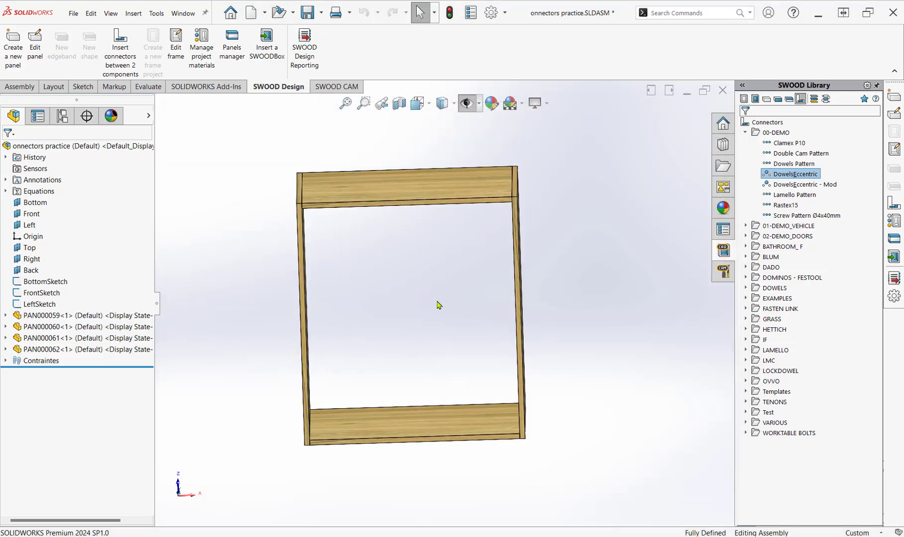
# Start inserting connectors between two components and choose Dowels&Eccentric - Mod from the 00-DEMO folder
pyautogui.moveTo(335, 227); pyautogui.dragTo(338, 135, button='middle')
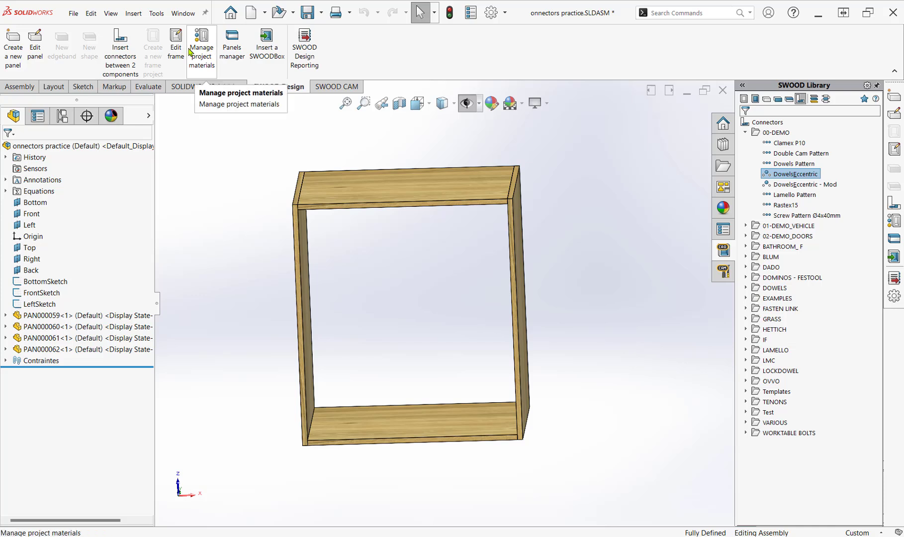
pyautogui.click(120, 49)
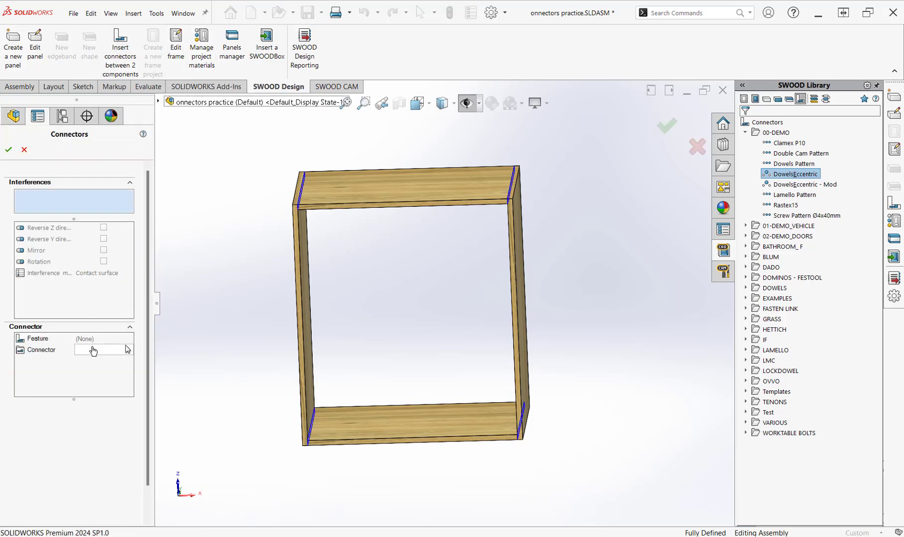
pyautogui.click(128, 350)
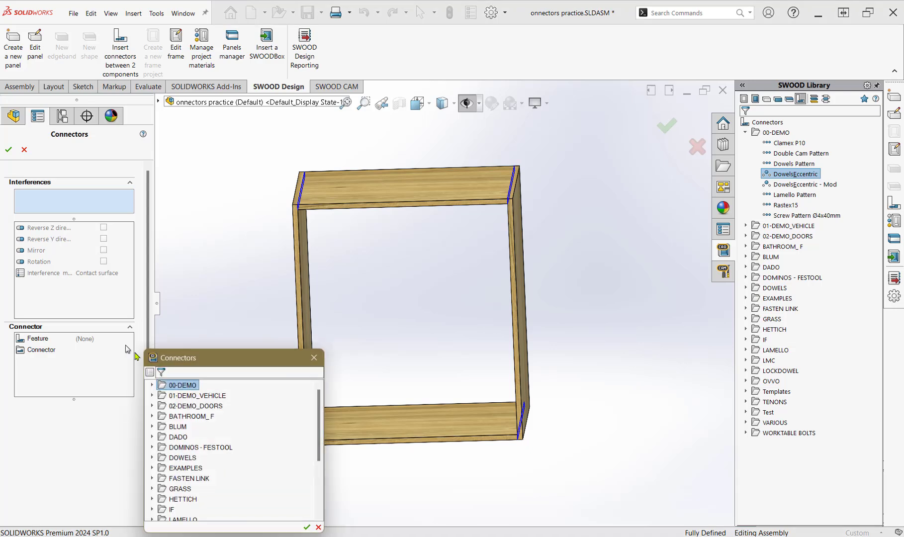
pyautogui.click(154, 386)
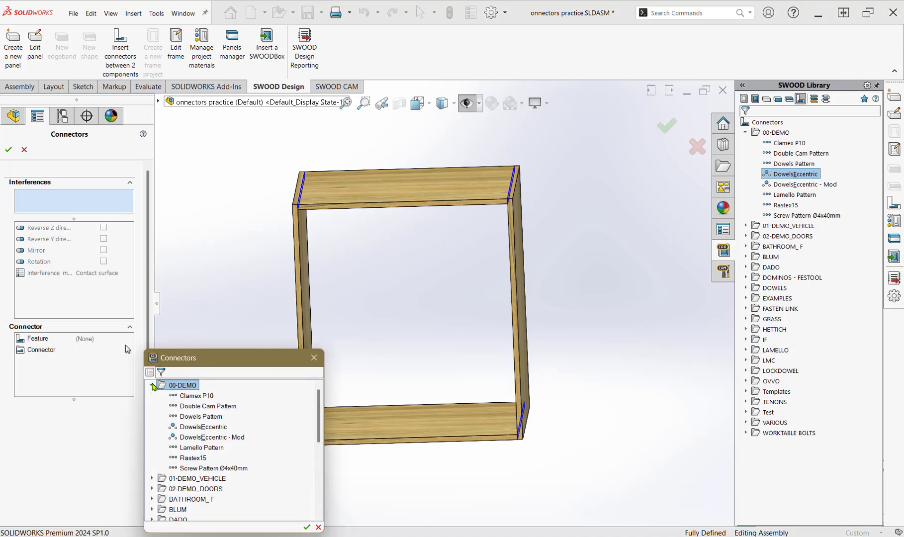
pyautogui.click(206, 438)
pyautogui.click(306, 527)
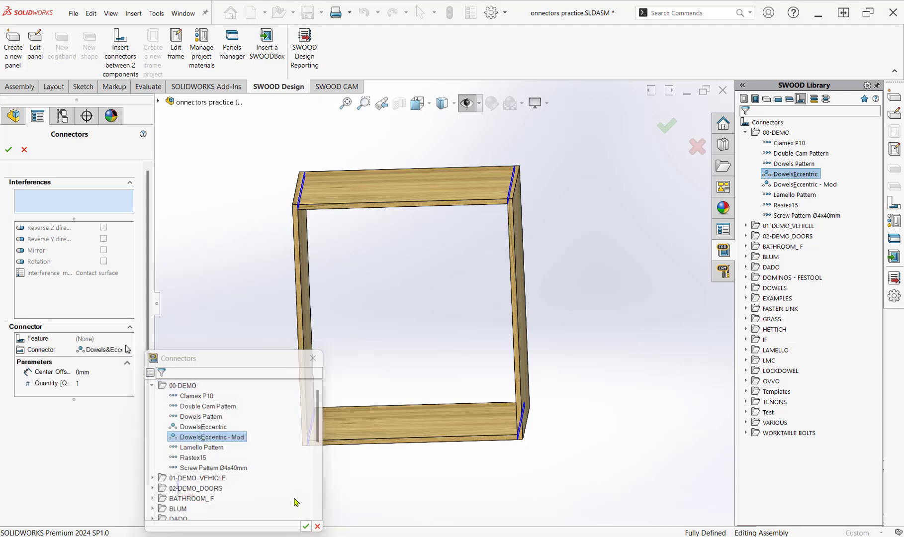
pyautogui.moveTo(157, 304); pyautogui.dragTo(206, 311)
# Try the inserted connector's Quantity at 3 and 1, and set it to 2
pyautogui.click(112, 376)
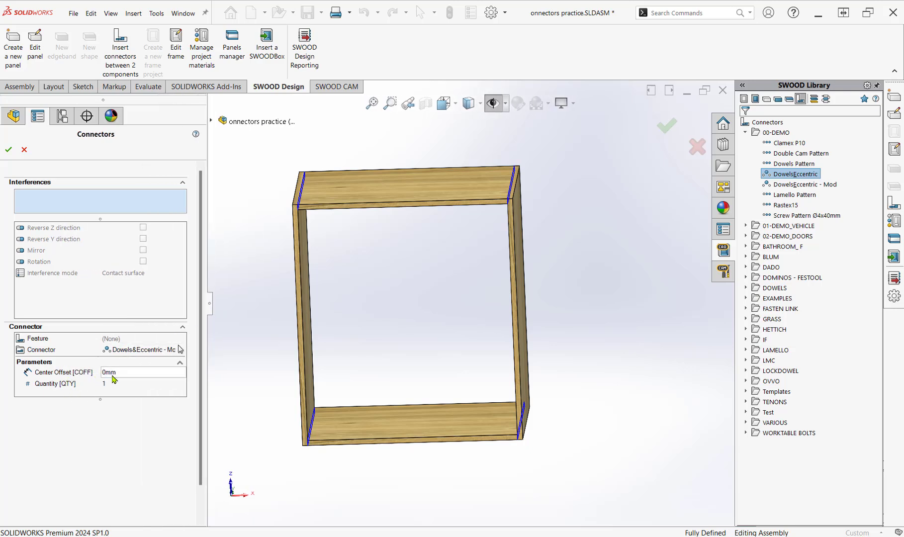
pyautogui.click(120, 384)
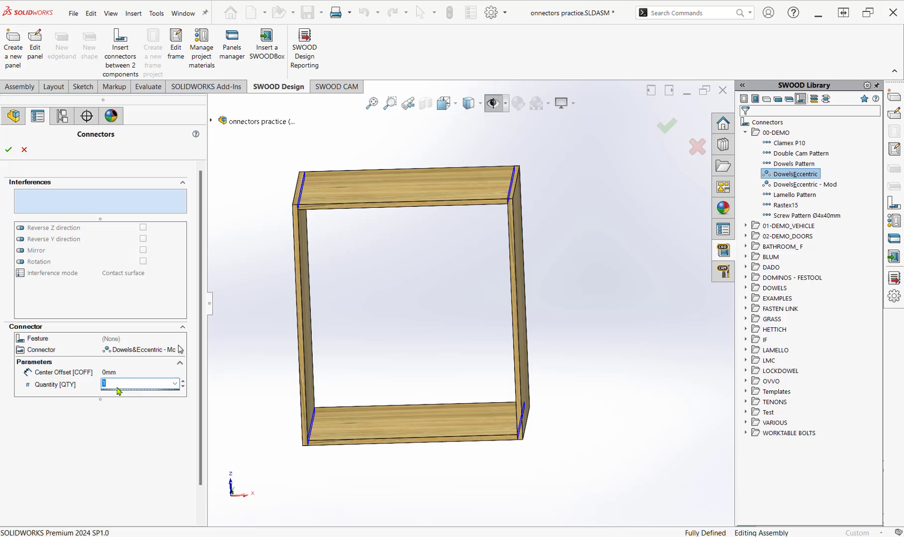
pyautogui.press('Return')
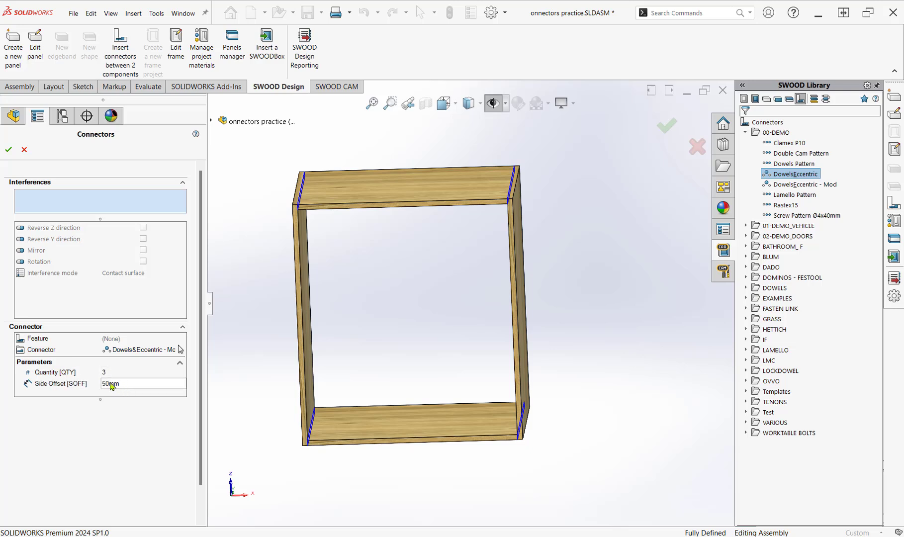
pyautogui.click(126, 374)
pyautogui.click(125, 374)
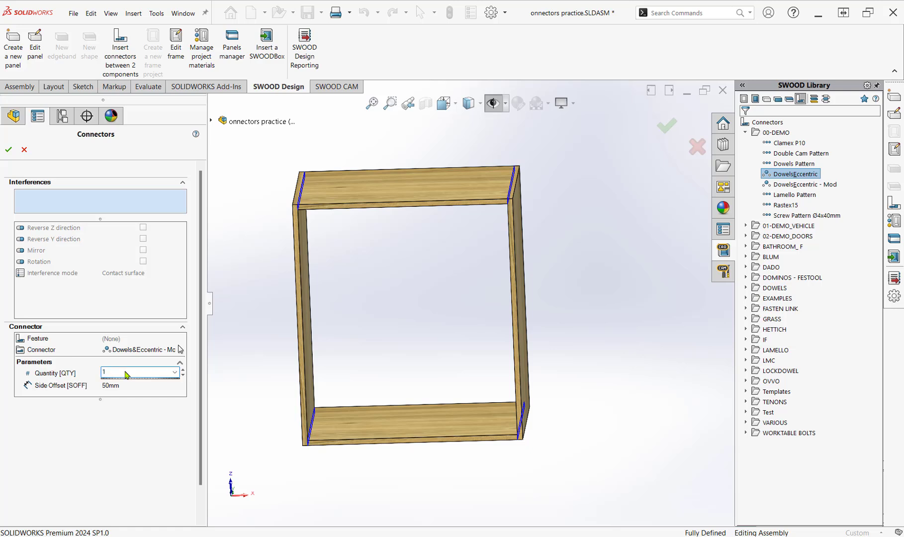
pyautogui.write('1')
pyautogui.press('Return')
pyautogui.click(126, 374)
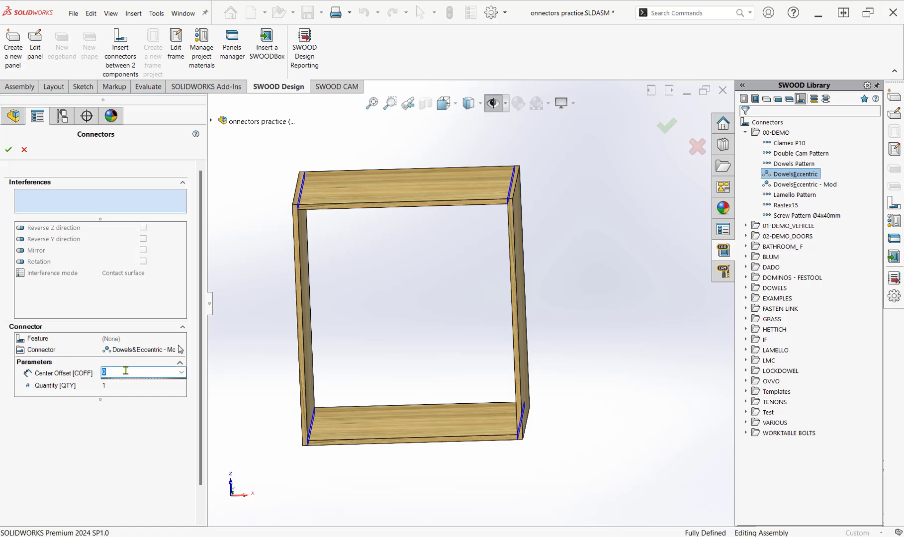
pyautogui.click(126, 384)
pyautogui.click(126, 409)
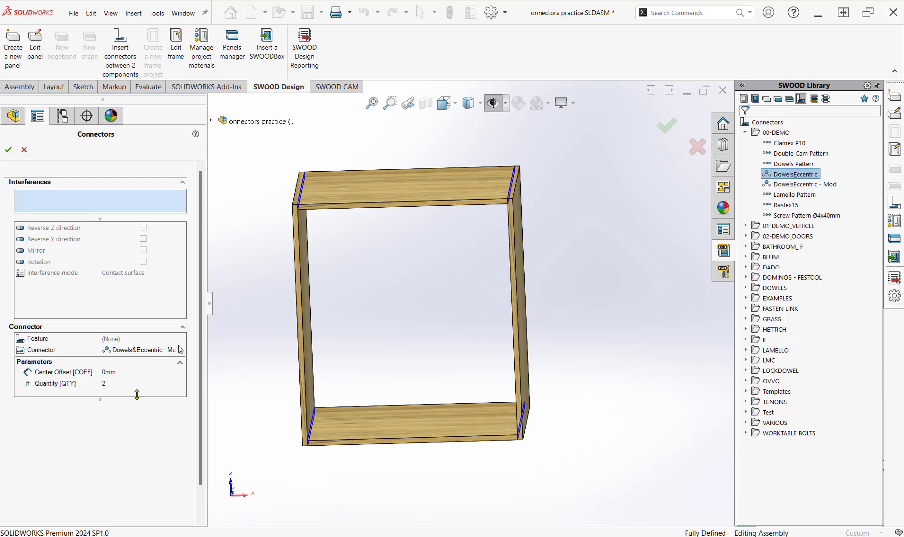
# Select the contact between panels PAN000061-1 and PAN000059-1 at the cabinet's upper corner as the connector's interference
pyautogui.moveTo(297, 237); pyautogui.dragTo(374, 221, button='middle')
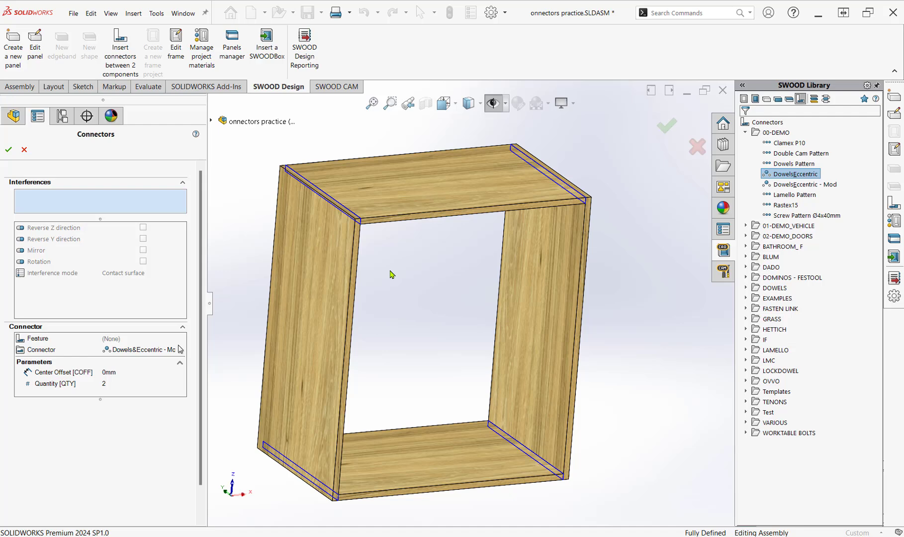
pyautogui.moveTo(369, 213); pyautogui.dragTo(379, 211, button='middle')
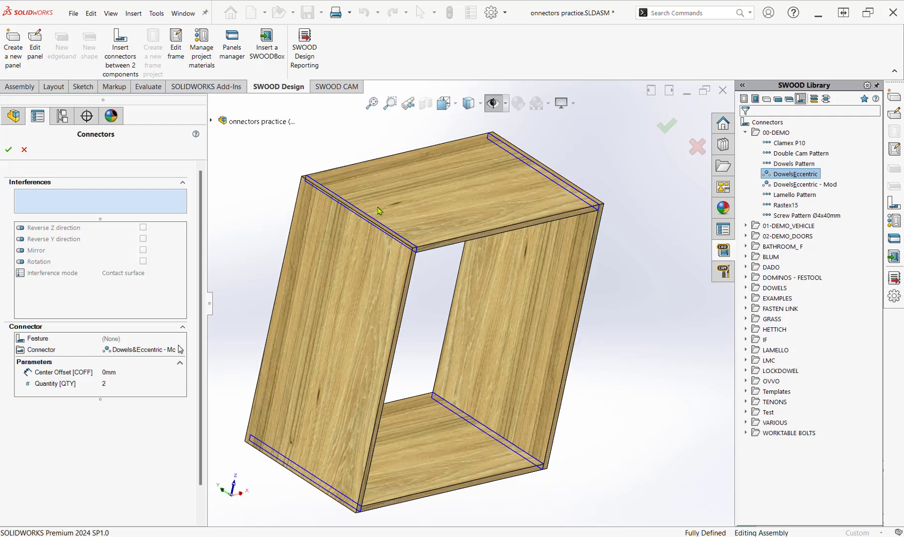
pyautogui.moveTo(439, 263); pyautogui.dragTo(408, 247, button='middle')
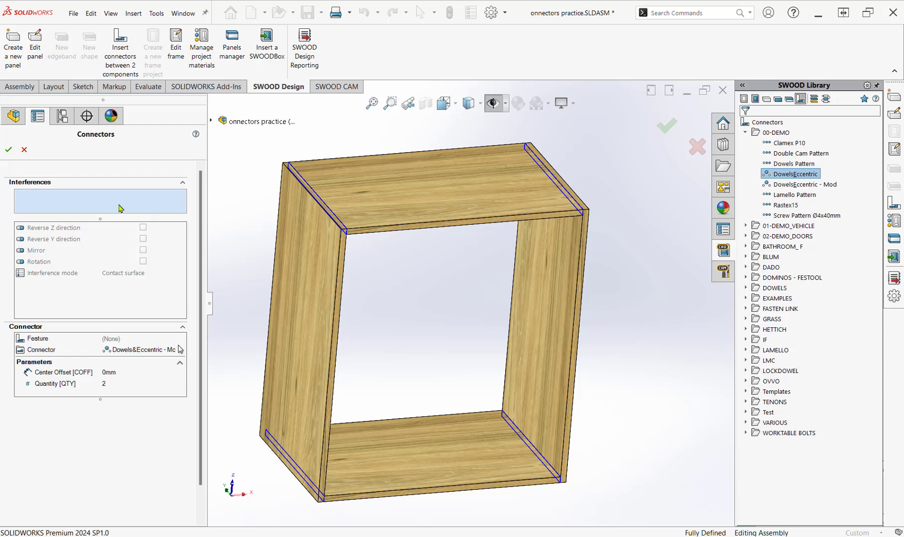
pyautogui.click(182, 197)
pyautogui.click(339, 208)
pyautogui.moveTo(409, 294); pyautogui.dragTo(363, 281, button='middle')
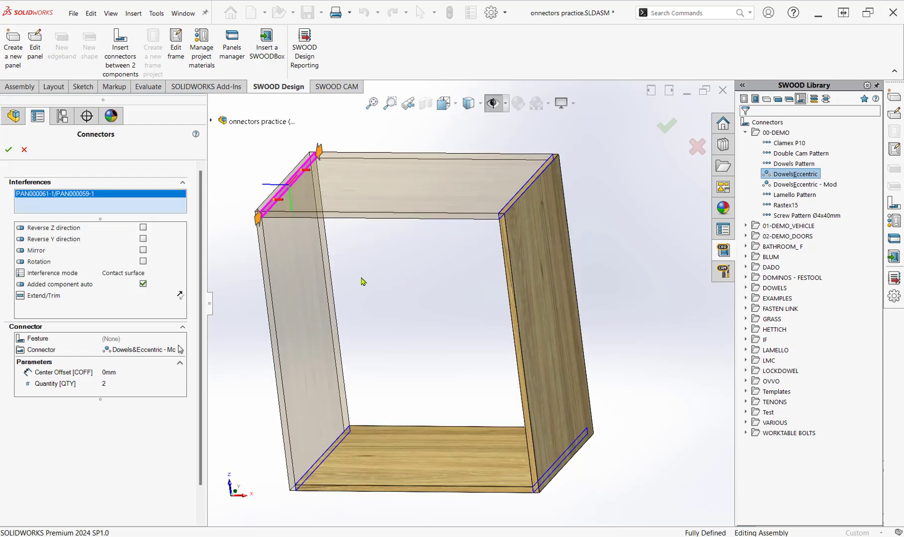
# Test a Center Offset of 25 mm on the two-fitting connector, and return it to 0 mm
pyautogui.click(141, 363)
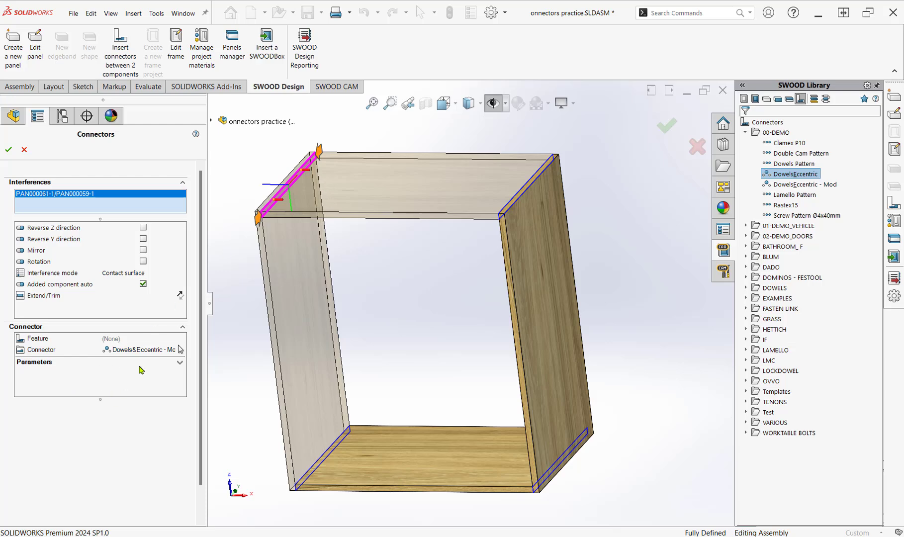
pyautogui.click(139, 363)
pyautogui.click(133, 373)
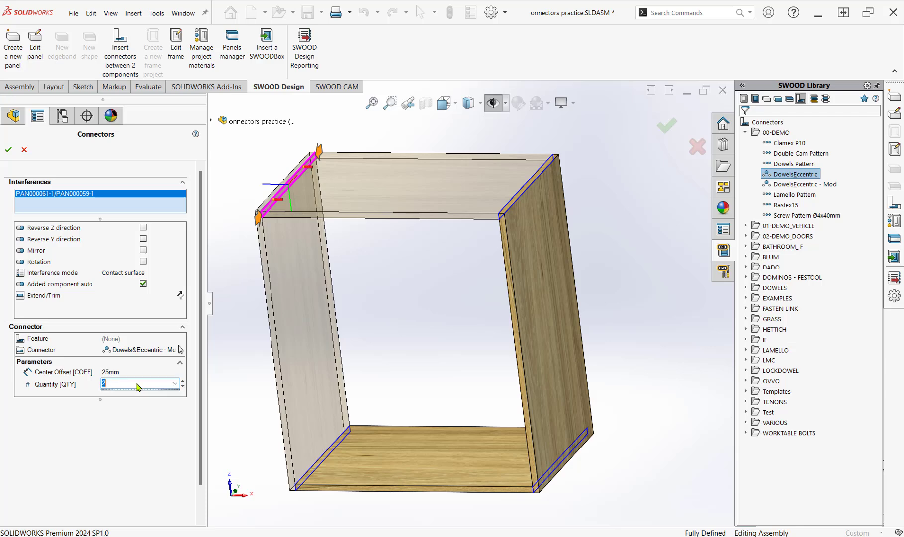
pyautogui.click(133, 376)
pyautogui.write('0')
pyautogui.click(135, 382)
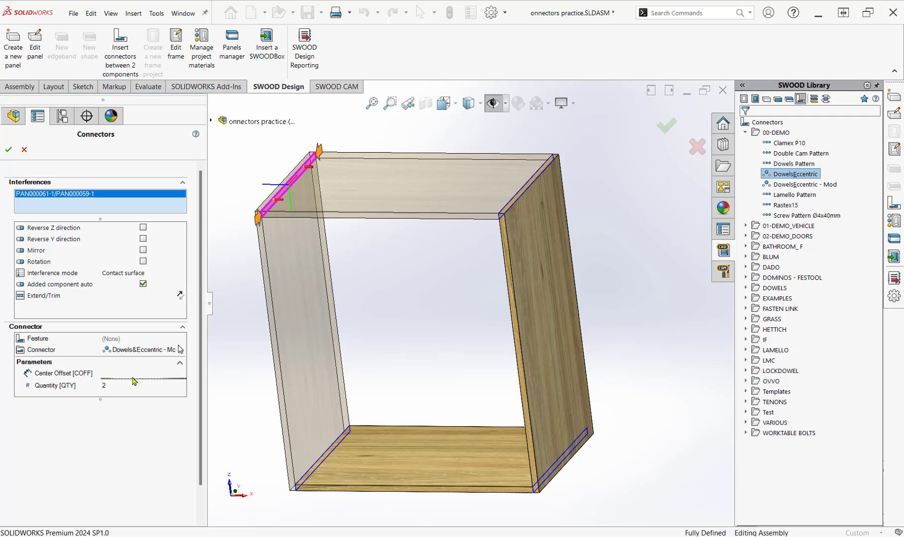
# Set the connector's Quantity to 3 and Side Offset to 100 mm, and confirm its insertion
pyautogui.click(119, 387)
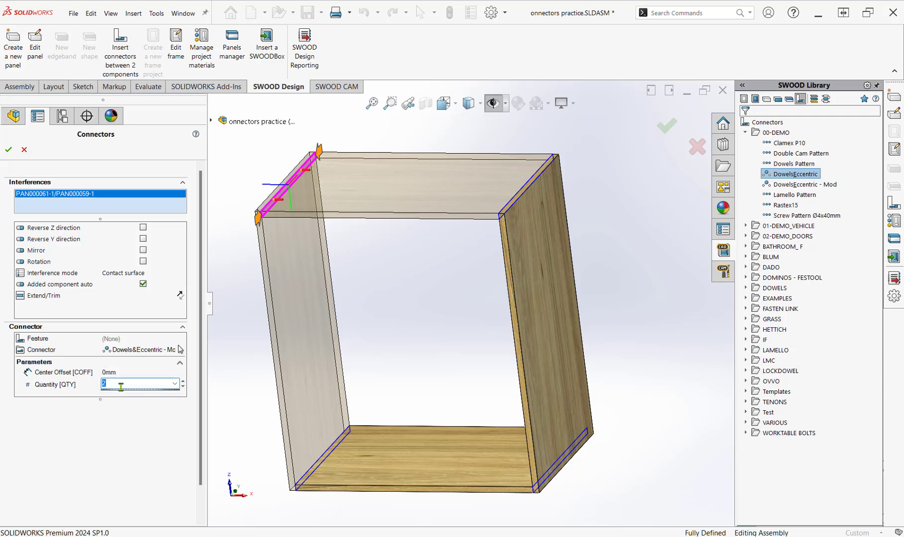
pyautogui.write('3')
pyautogui.click(129, 385)
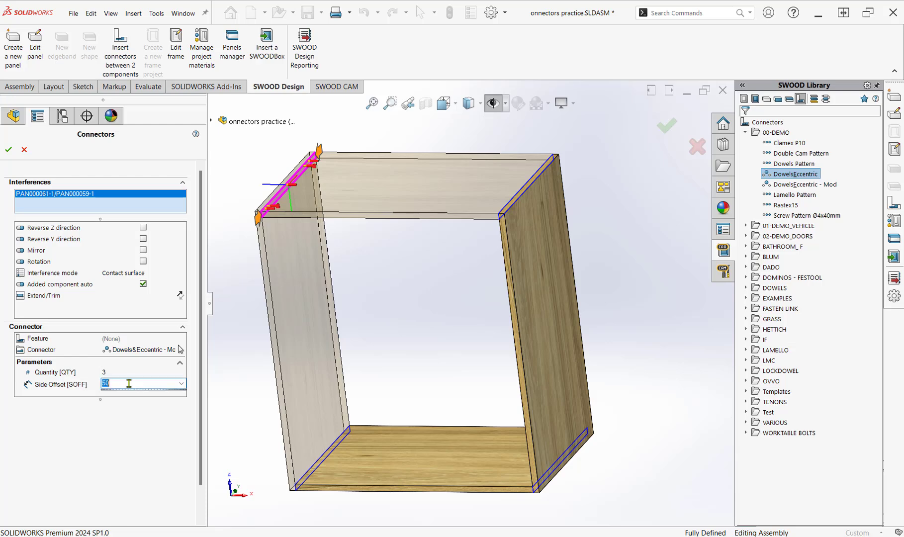
pyautogui.write('100')
pyautogui.press('Return')
pyautogui.moveTo(381, 286); pyautogui.dragTo(328, 278, button='middle')
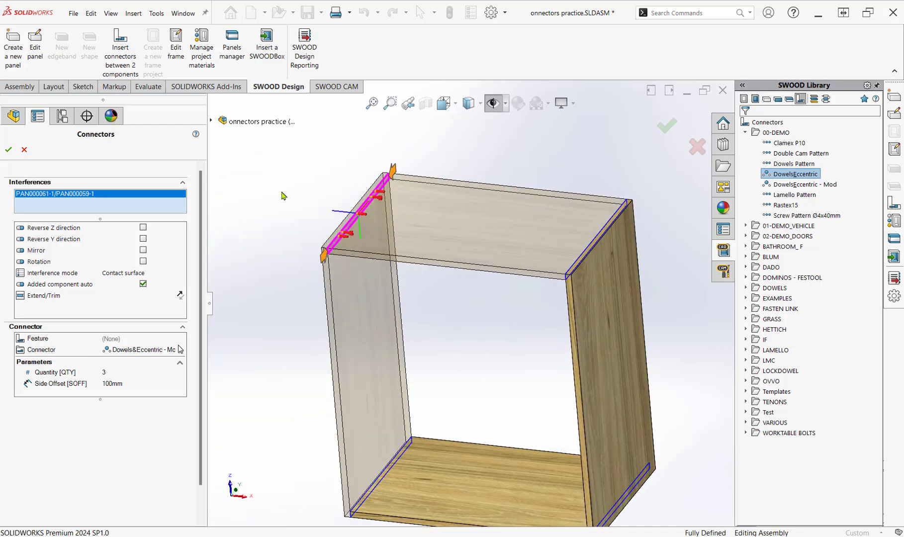
pyautogui.click(8, 150)
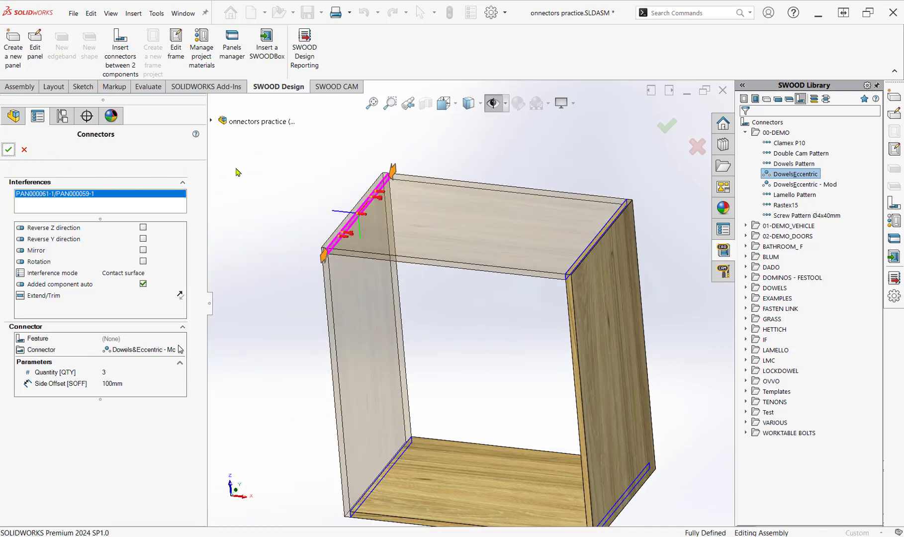
pyautogui.click(9, 150)
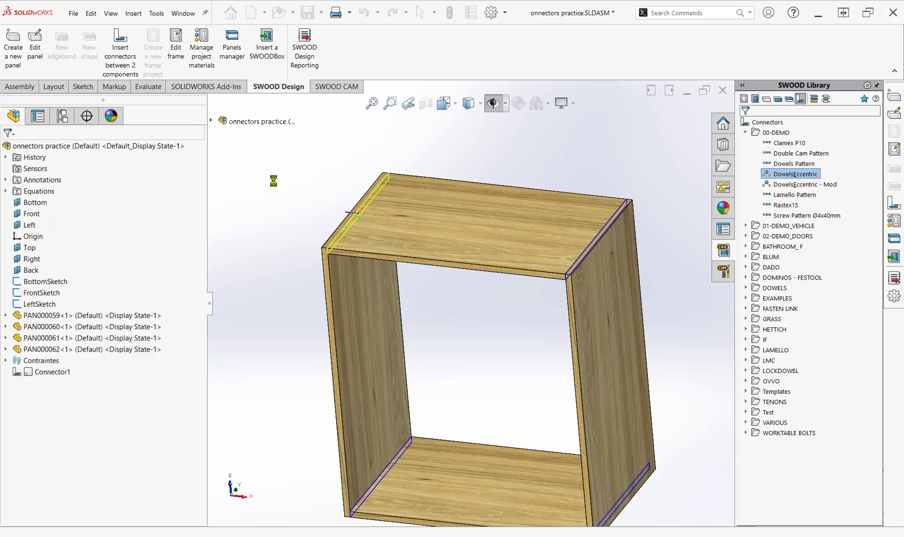
# Display all components of the top assembly in wireframe
pyautogui.rightClick(89, 146)
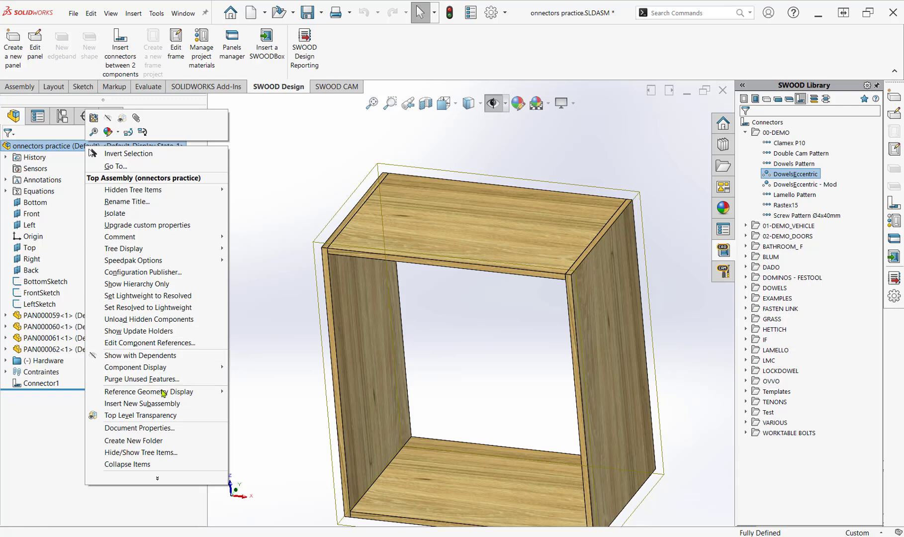
pyautogui.moveTo(171, 368)
pyautogui.click(282, 369)
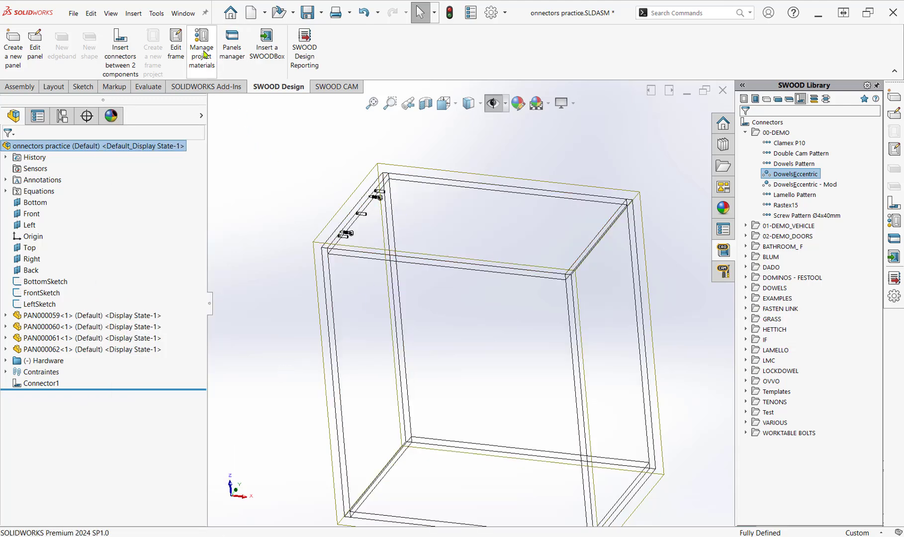
# Edit the frame, set its Depth to 100 mm, and rebuild the cabinet
pyautogui.click(176, 48)
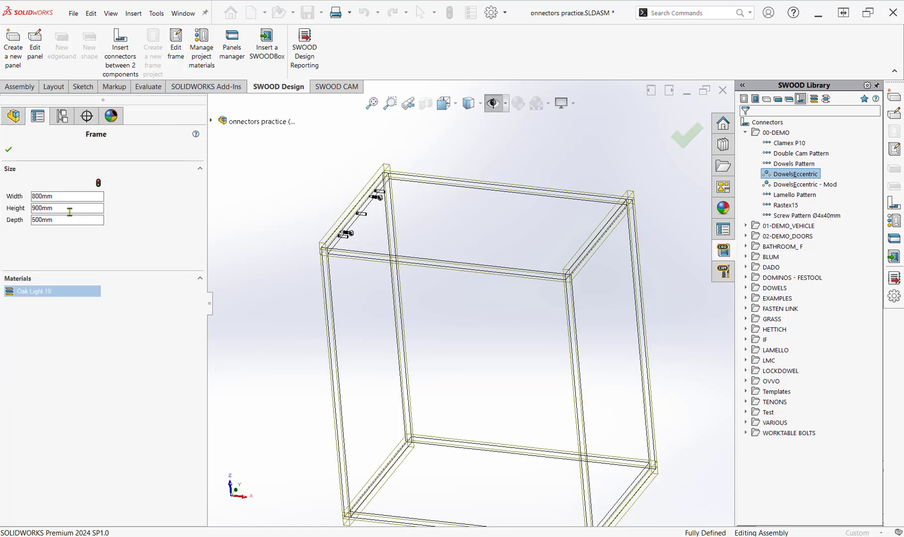
pyautogui.click(39, 220)
pyautogui.write('100')
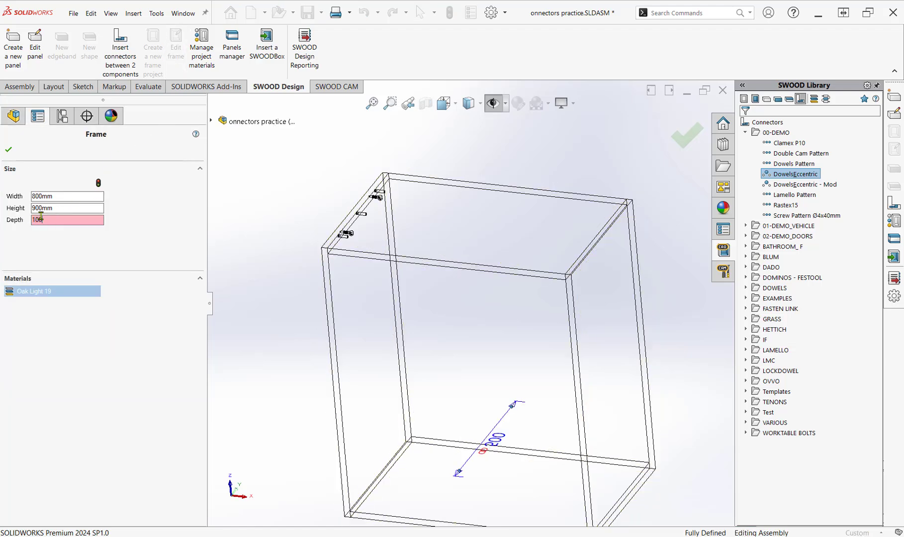
pyautogui.click(99, 183)
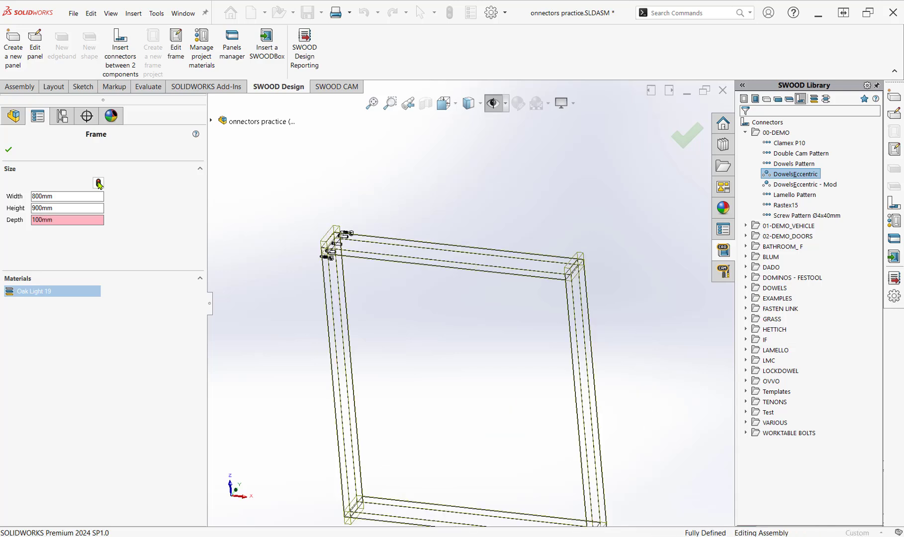
# Set the frame's Depth to 1000 mm, rebuild the cabinet, and confirm the frame edit
pyautogui.click(67, 220)
pyautogui.write('0')
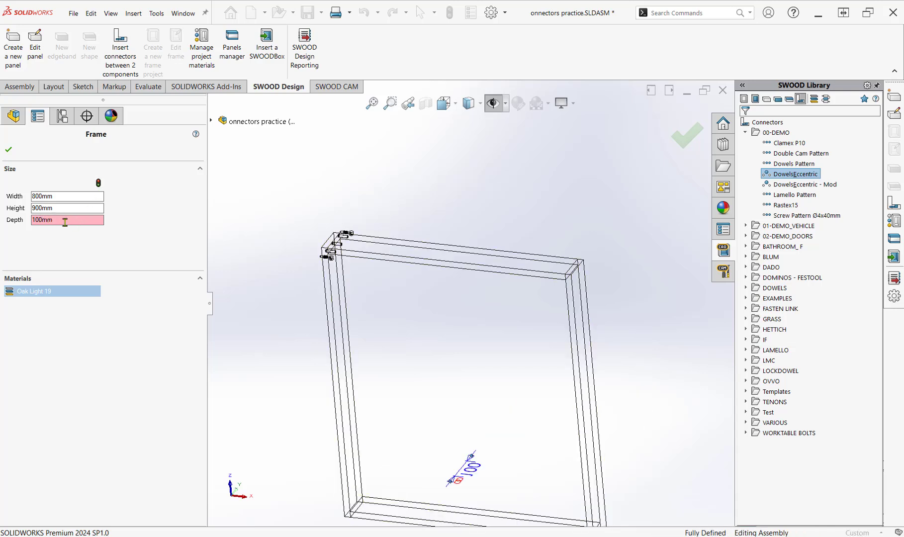
pyautogui.click(97, 183)
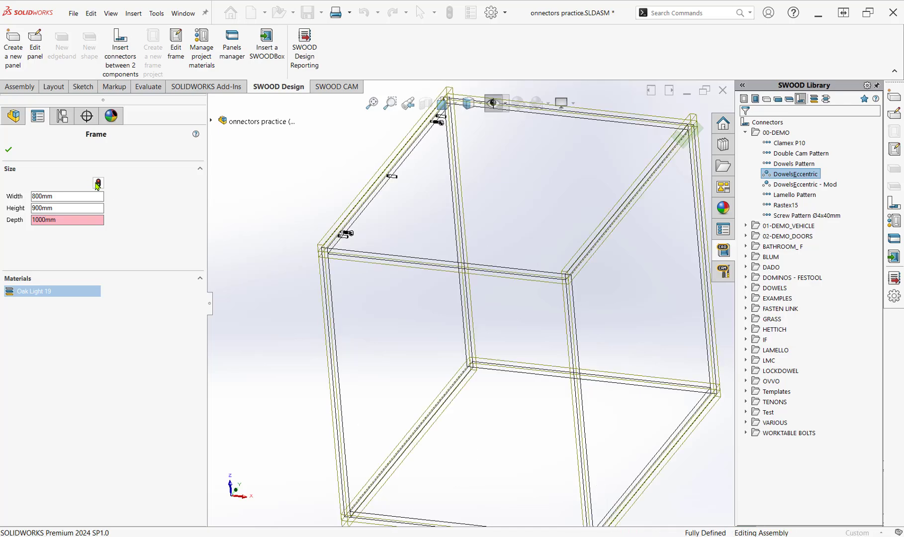
pyautogui.scroll(3, 542, 380)
pyautogui.scroll(-3, 487, 229)
pyautogui.moveTo(515, 229); pyautogui.dragTo(506, 271, button='middle')
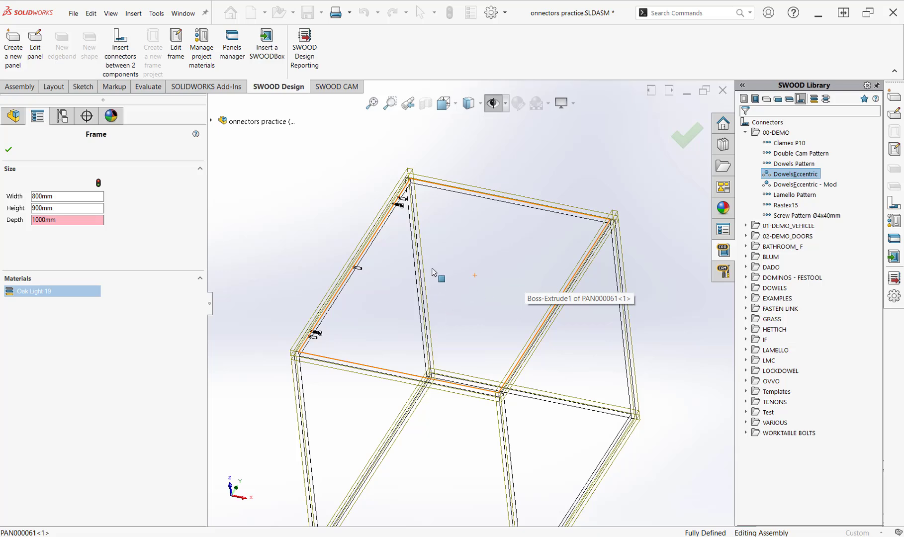
pyautogui.scroll(-1, 431, 269)
pyautogui.moveTo(431, 268); pyautogui.dragTo(427, 309, button='middle')
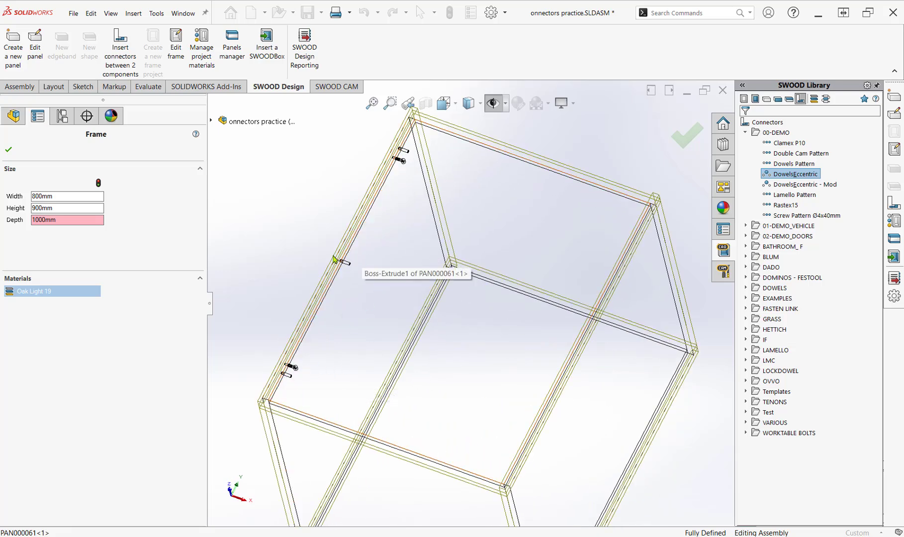
pyautogui.click(8, 149)
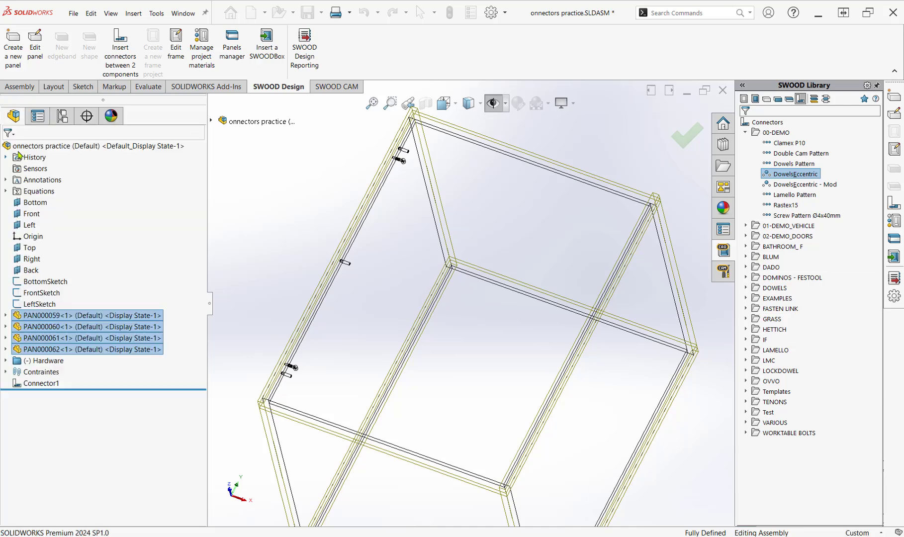
pyautogui.moveTo(422, 295); pyautogui.dragTo(504, 312, button='middle')
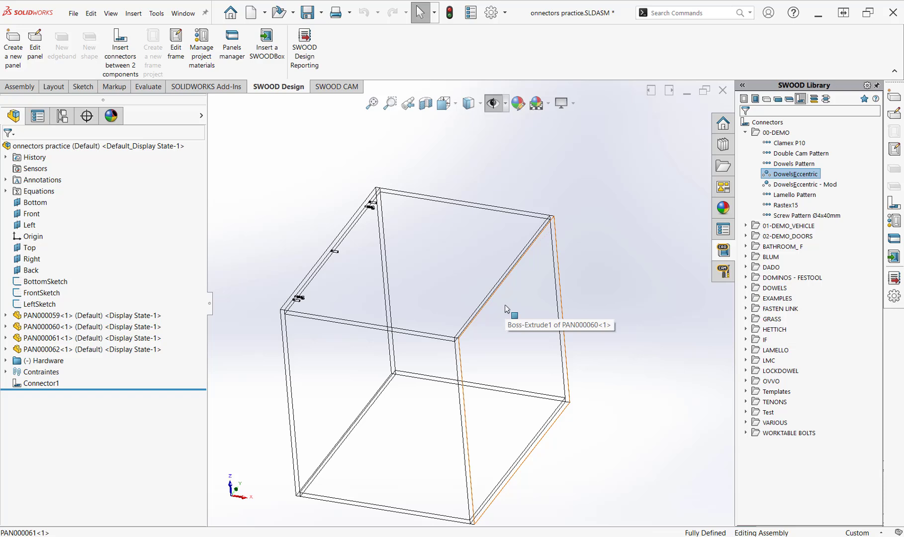
# Open the script of the DowelsEccentric - Mod connector from the library for editing, and enlarge the script editor and its parameter list
pyautogui.rightClick(805, 180)
pyautogui.rightClick(785, 180)
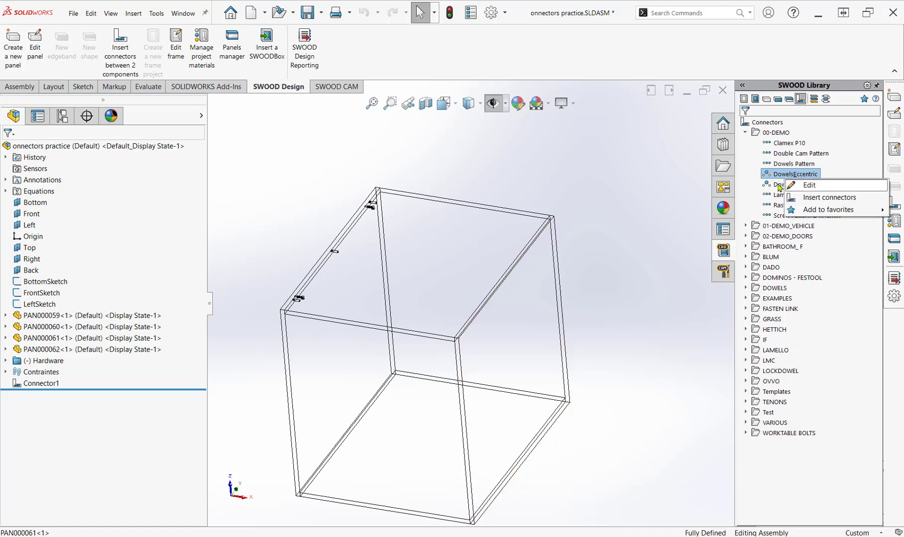
pyautogui.click(805, 185)
pyautogui.click(267, 178)
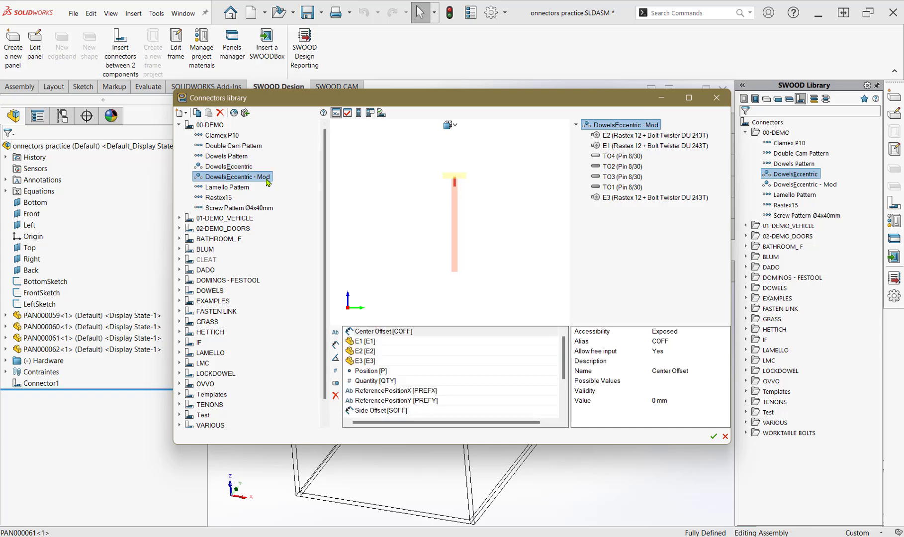
pyautogui.click(370, 113)
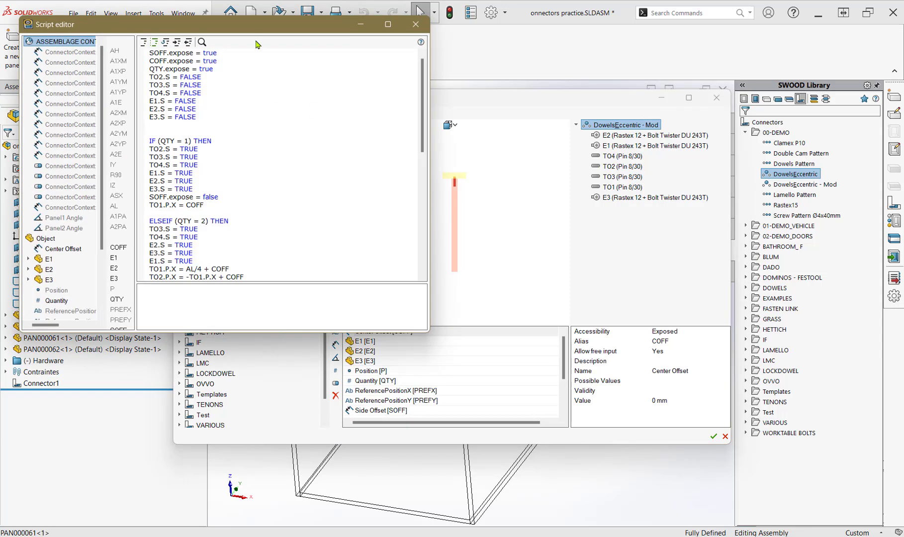
pyautogui.moveTo(261, 28); pyautogui.dragTo(352, 119)
pyautogui.moveTo(226, 228); pyautogui.dragTo(288, 230)
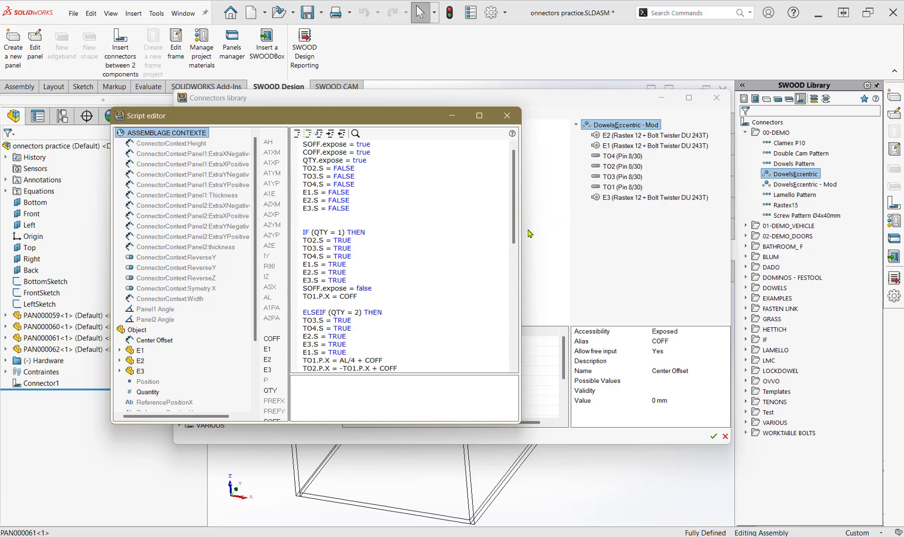
pyautogui.moveTo(523, 248); pyautogui.dragTo(617, 249)
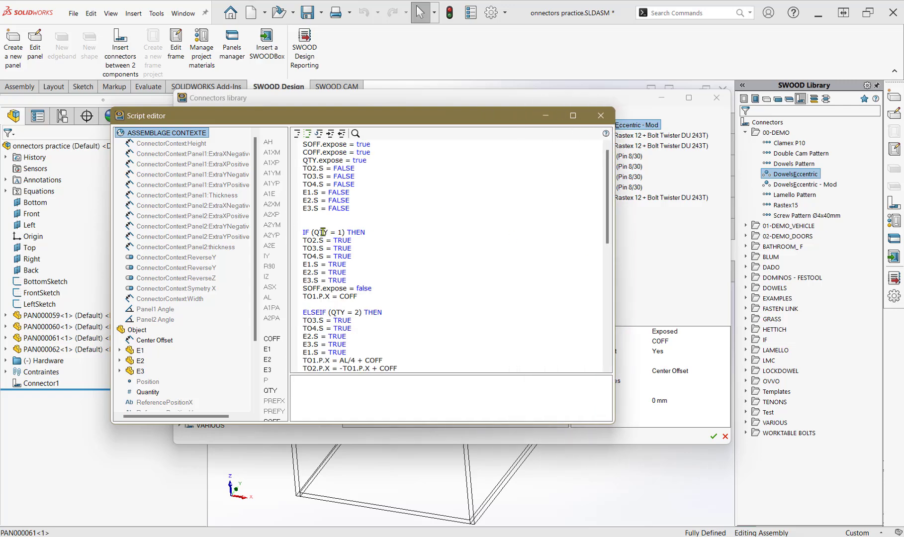
pyautogui.moveTo(290, 231); pyautogui.dragTo(345, 230)
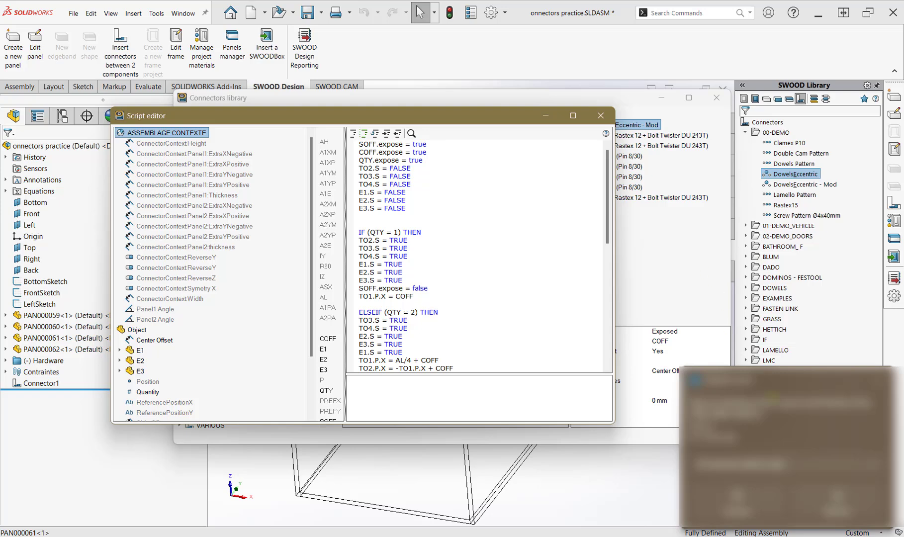
# Examine the connector context and object parameters with their aliases, including SW Component configuration and ConnectorContext.Width
pyautogui.scroll(-2, 227, 268)
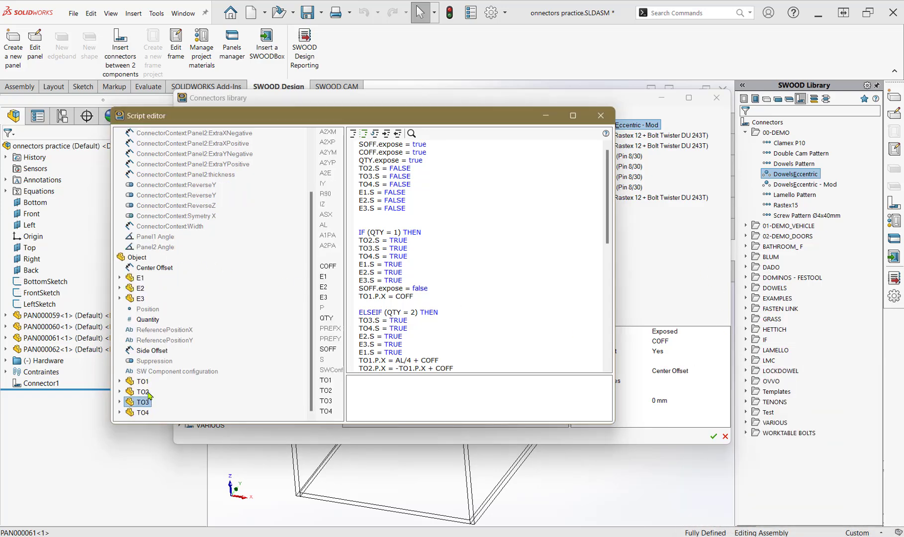
pyautogui.click(155, 371)
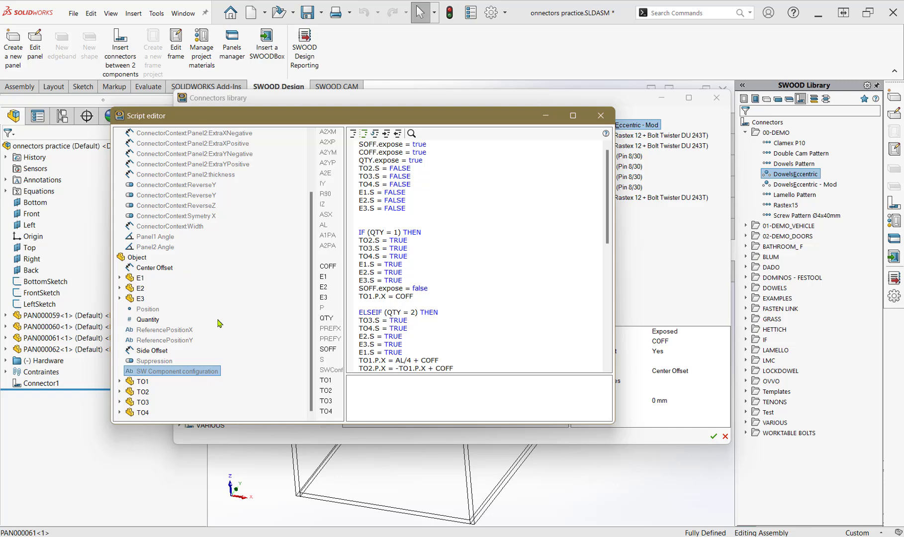
pyautogui.scroll(3, 277, 336)
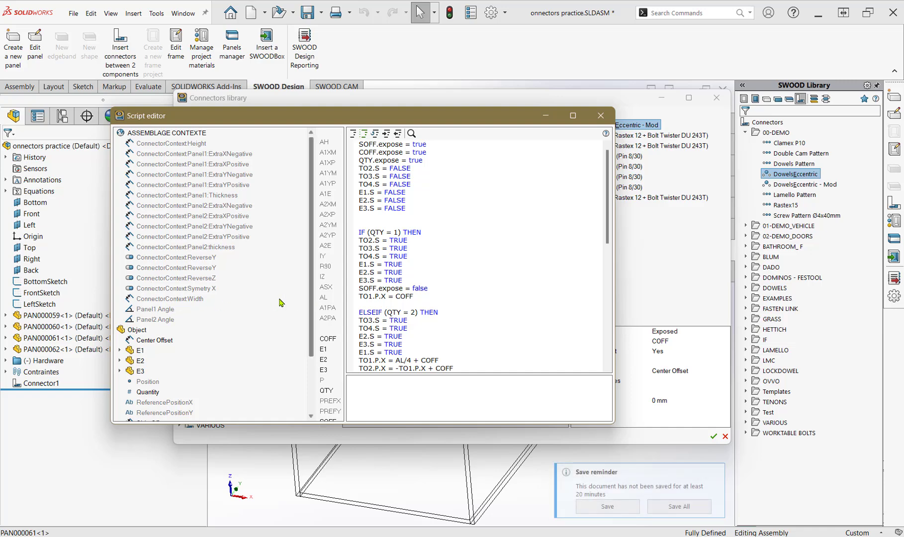
pyautogui.click(196, 300)
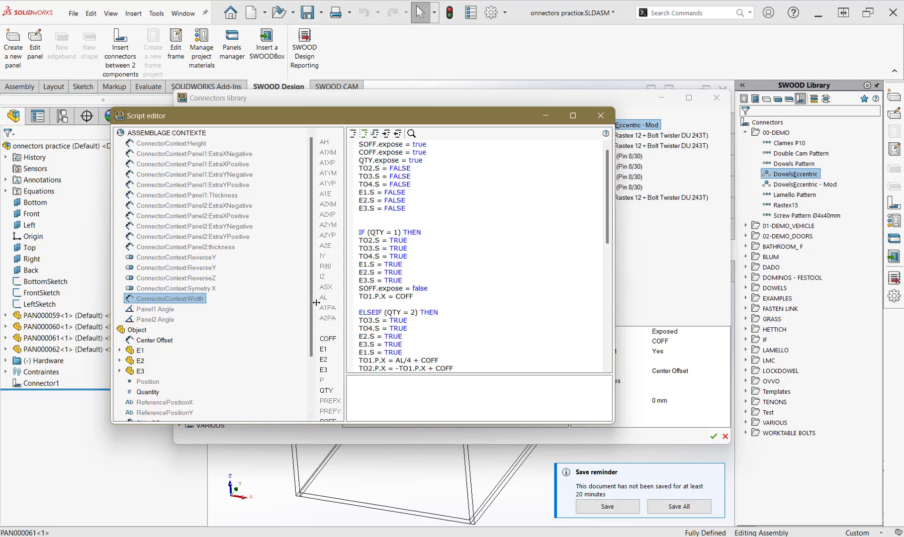
pyautogui.scroll(-2, 337, 158)
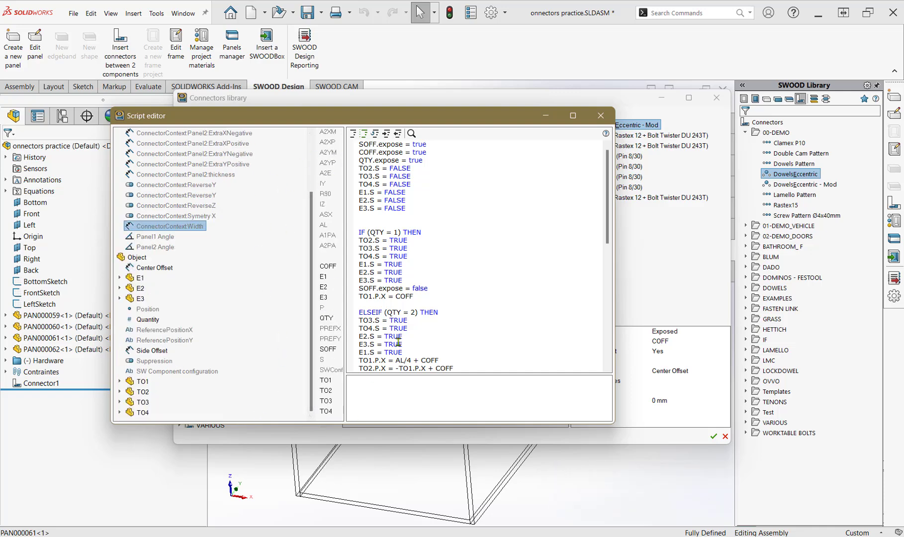
# Examine the script's IF, ELSEIF and ELSE branches that position and suppress the fittings by QTY, and close the script editor
pyautogui.scroll(-5, 410, 313)
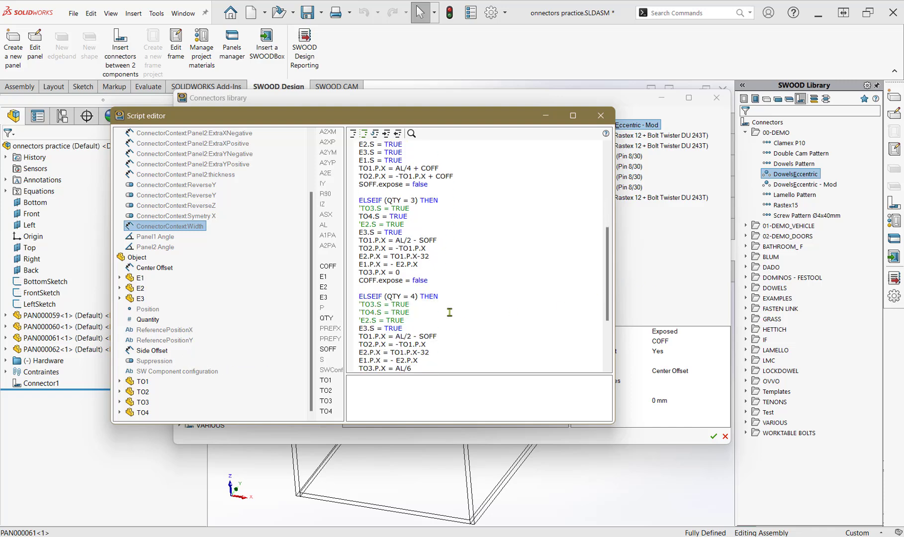
pyautogui.scroll(-7, 440, 321)
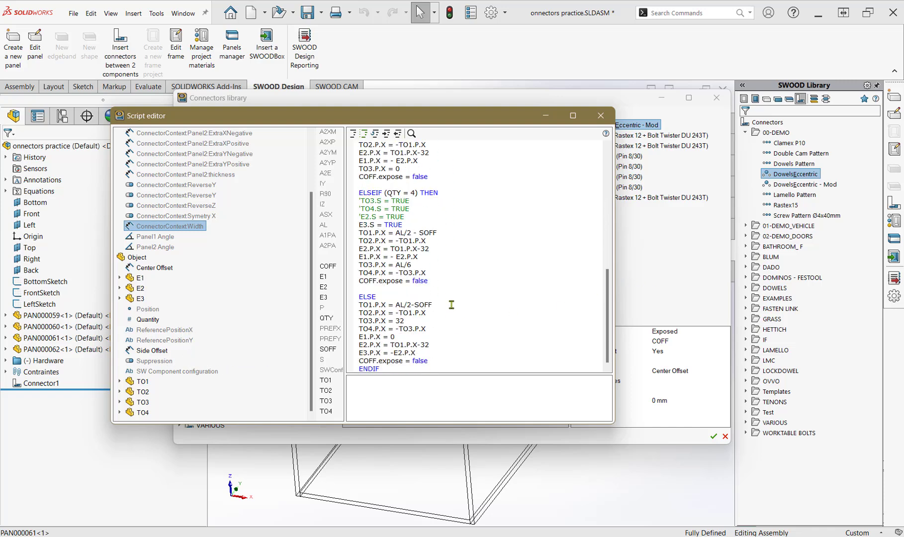
pyautogui.scroll(1, 450, 301)
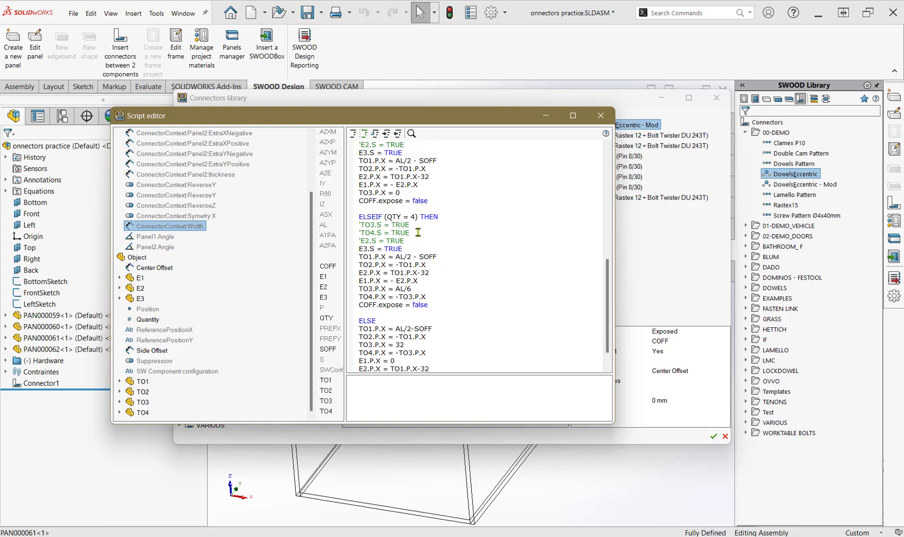
pyautogui.moveTo(439, 274); pyautogui.dragTo(399, 273)
pyautogui.click(437, 276)
pyautogui.moveTo(443, 123); pyautogui.dragTo(475, 159)
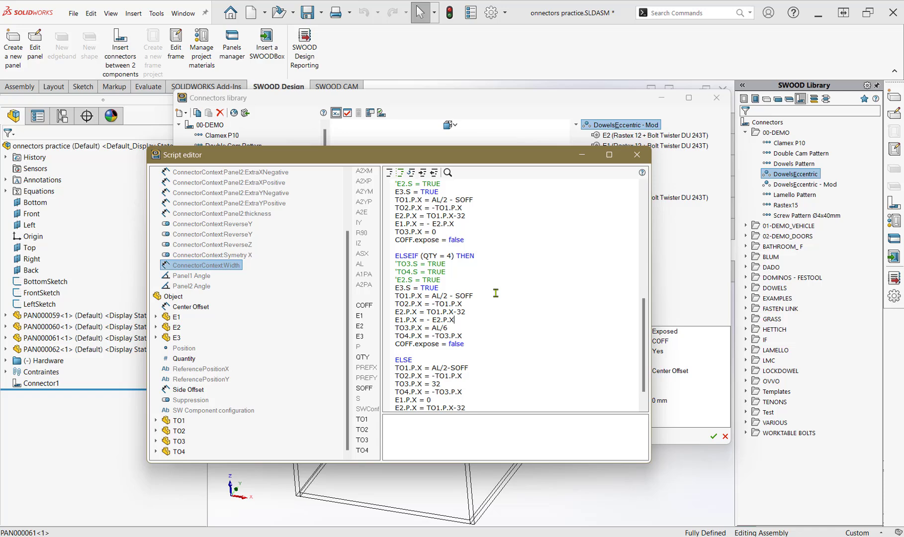
pyautogui.scroll(-1, 496, 293)
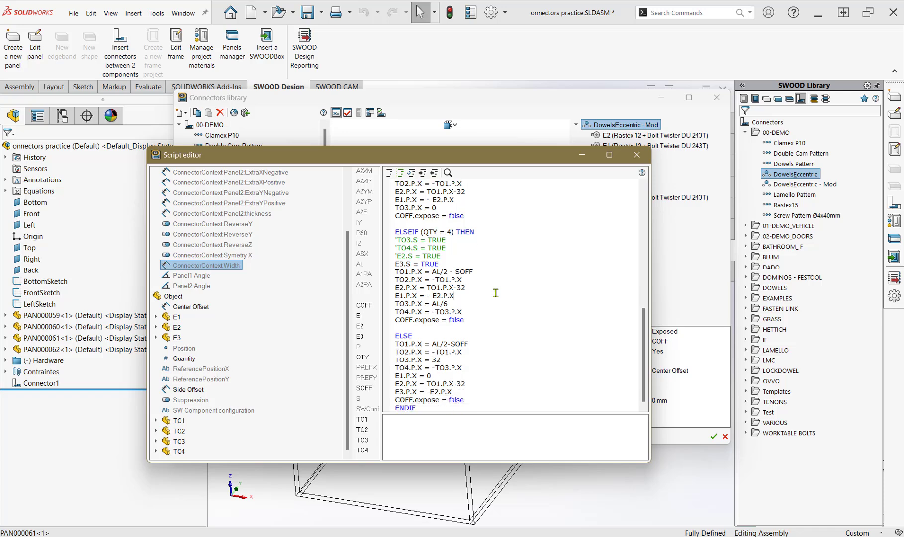
pyautogui.scroll(4, 488, 370)
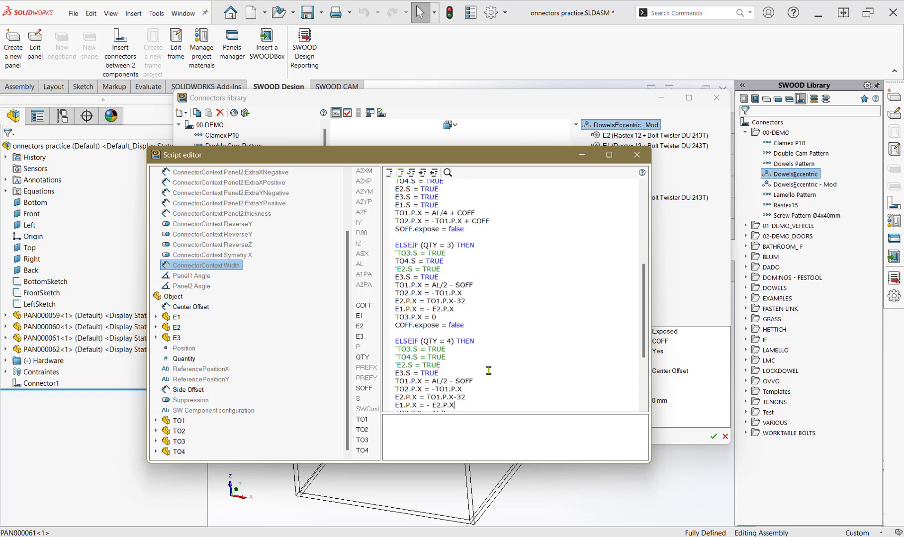
pyautogui.scroll(8, 494, 350)
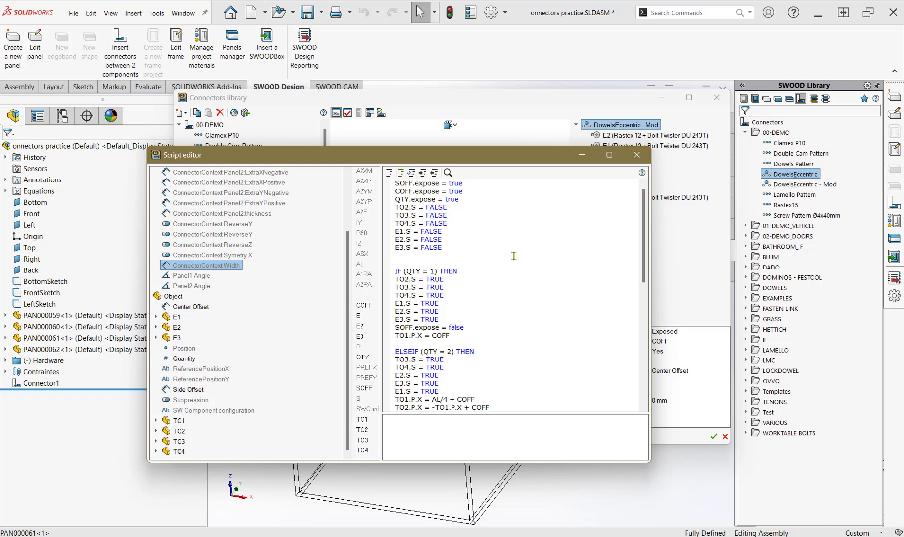
pyautogui.scroll(-8, 513, 256)
pyautogui.scroll(-4, 514, 256)
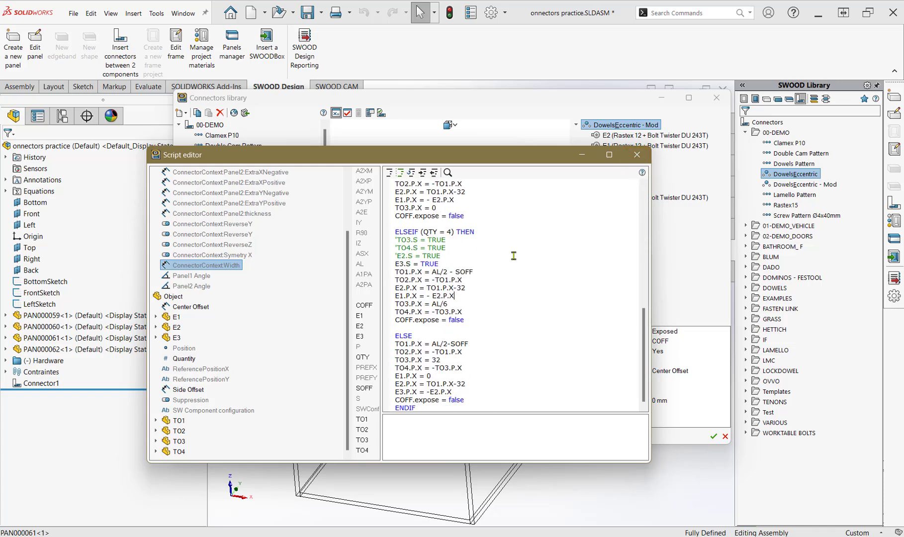
pyautogui.scroll(12, 515, 255)
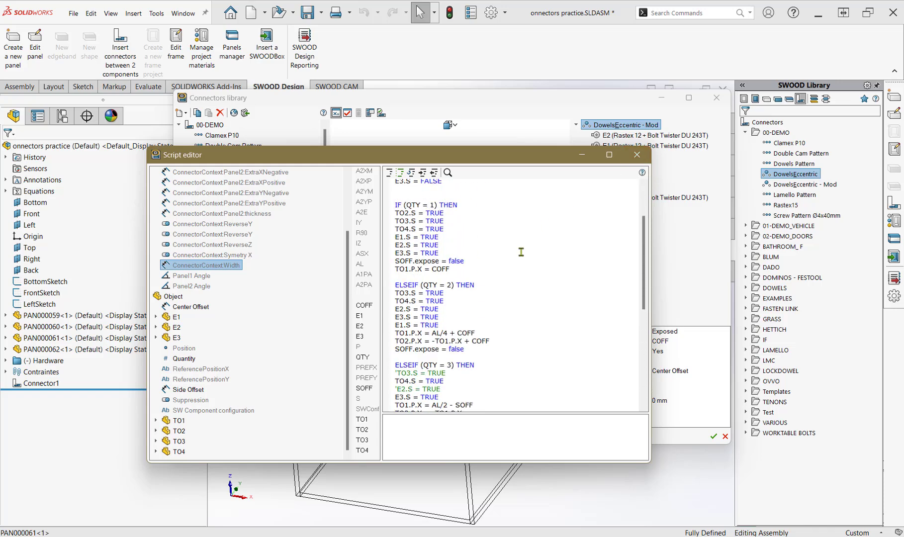
pyautogui.click(644, 156)
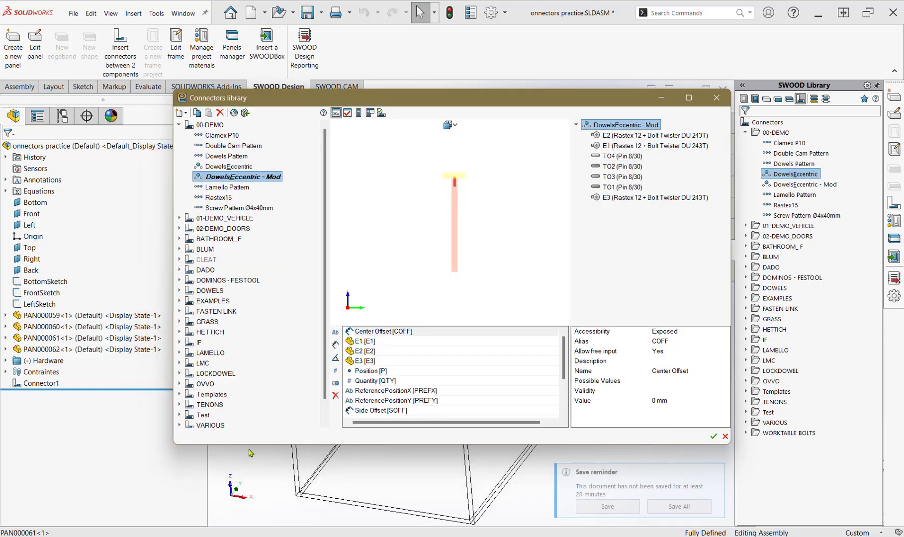